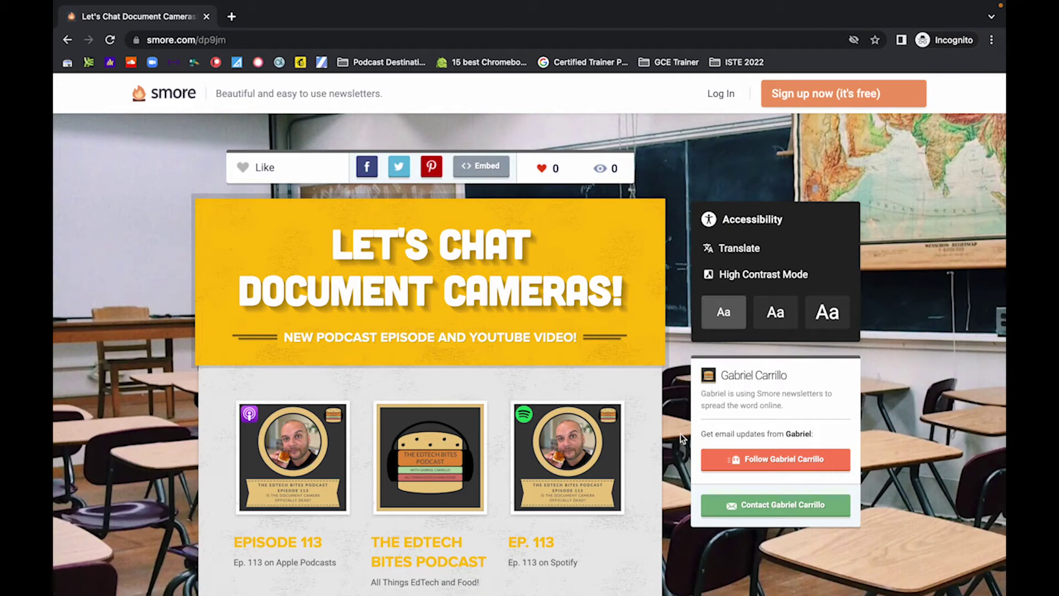
Scroll down and back up through the sample podcast newsletter to review its contents.
scroll(681, 438, down, 4)
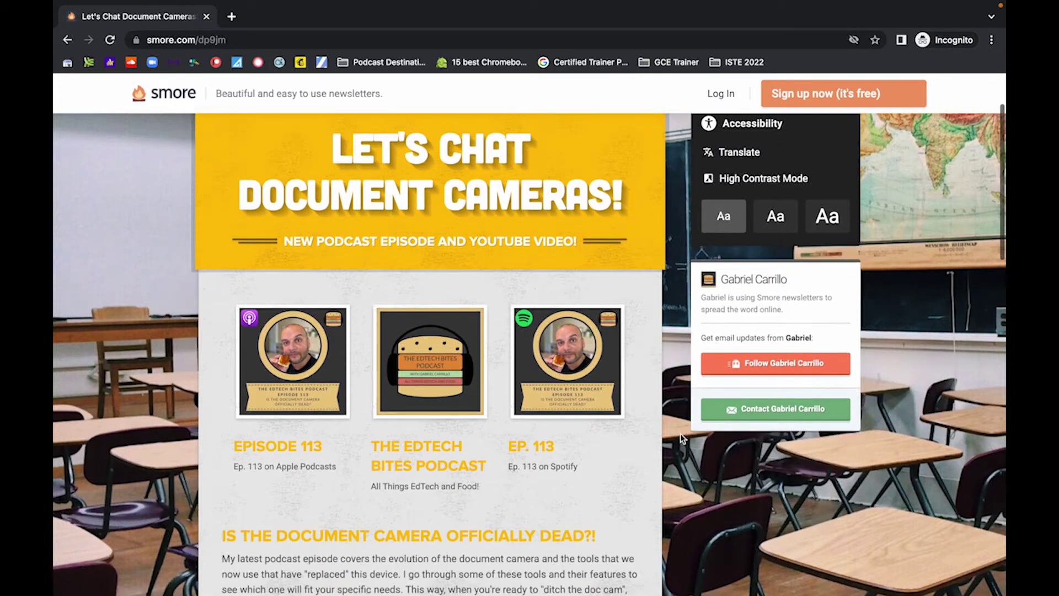
scroll(682, 438, down, 8)
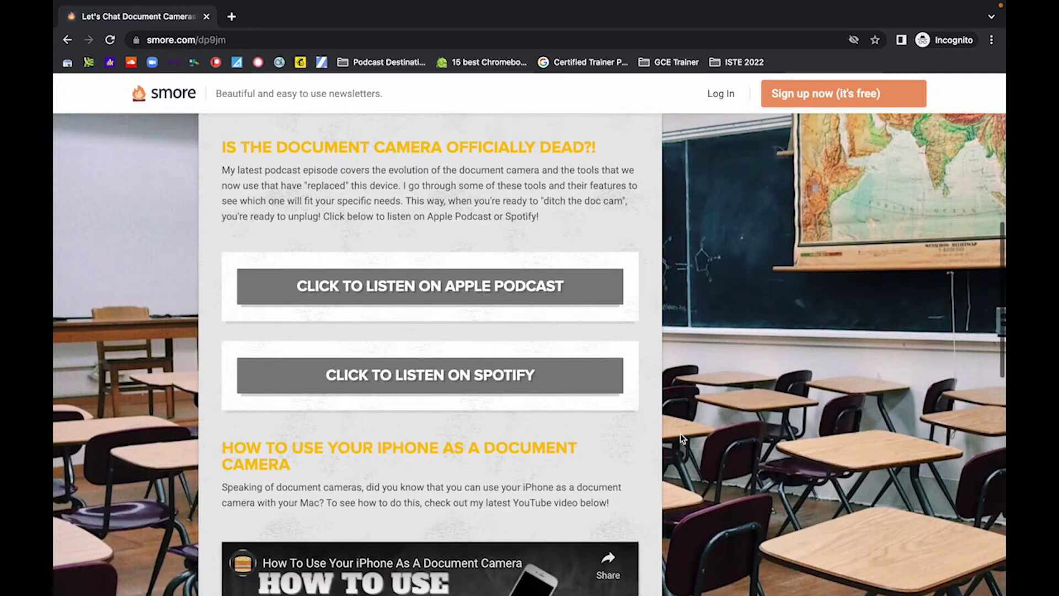
scroll(682, 439, down, 5)
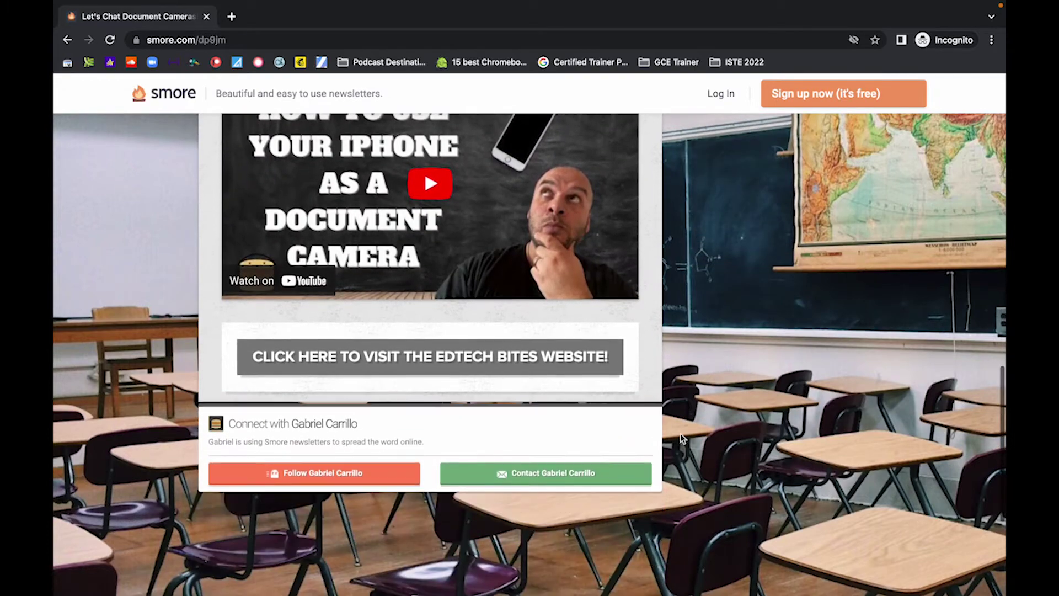
scroll(682, 438, up, 10)
scroll(681, 438, up, 8)
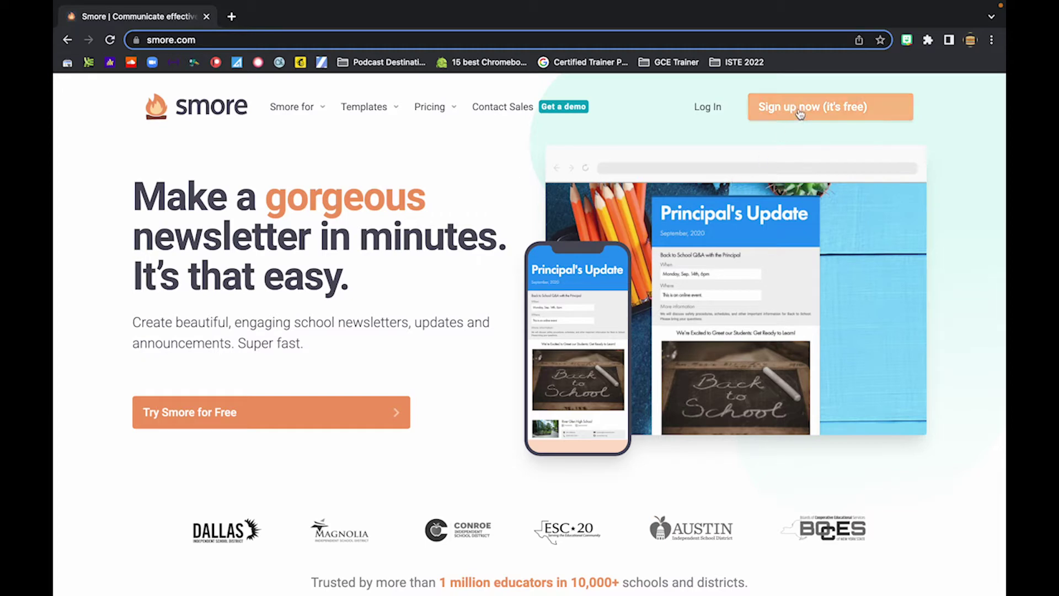
Log in to Smore with Google, then choose the + Start a Newsletter card on the dashboard.
click(714, 112)
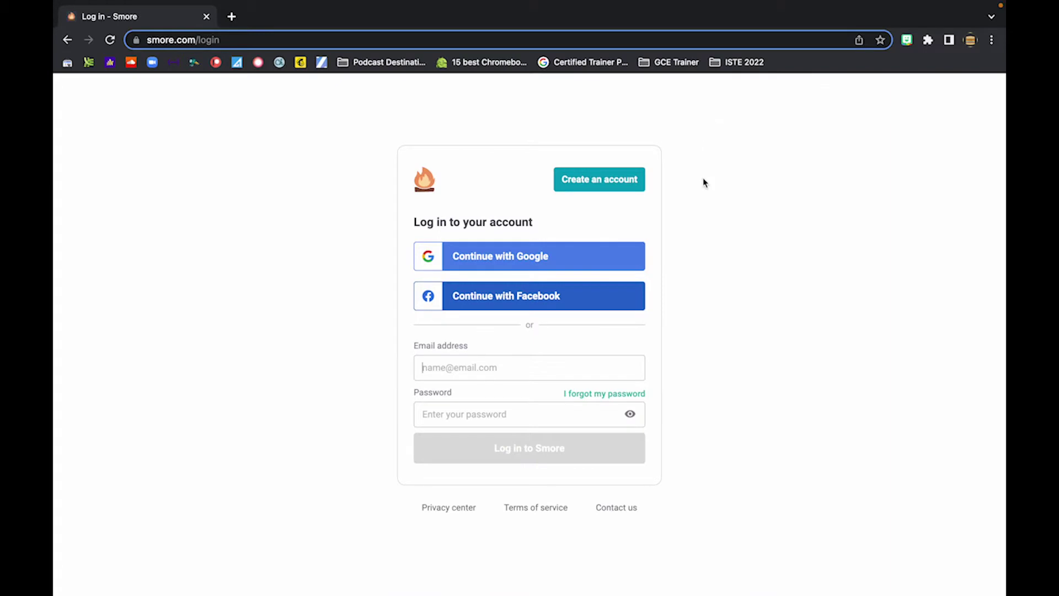
click(532, 260)
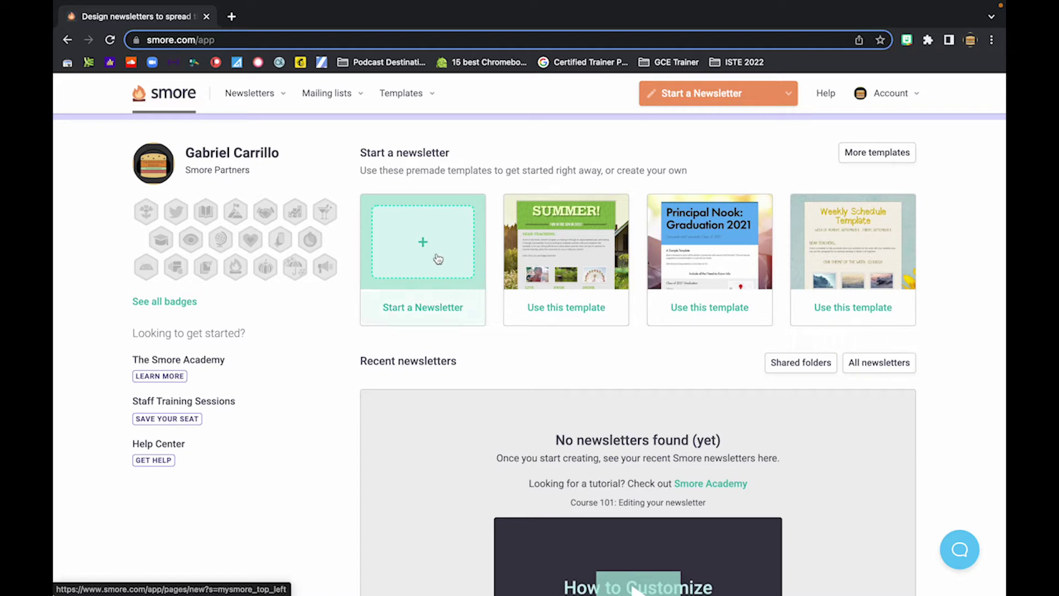
click(734, 99)
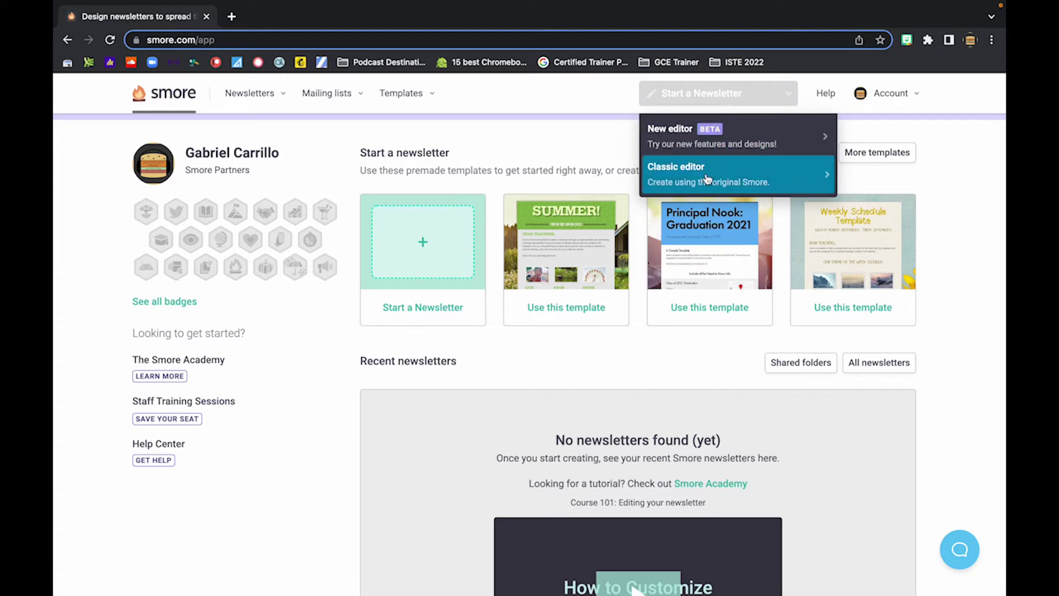
click(581, 135)
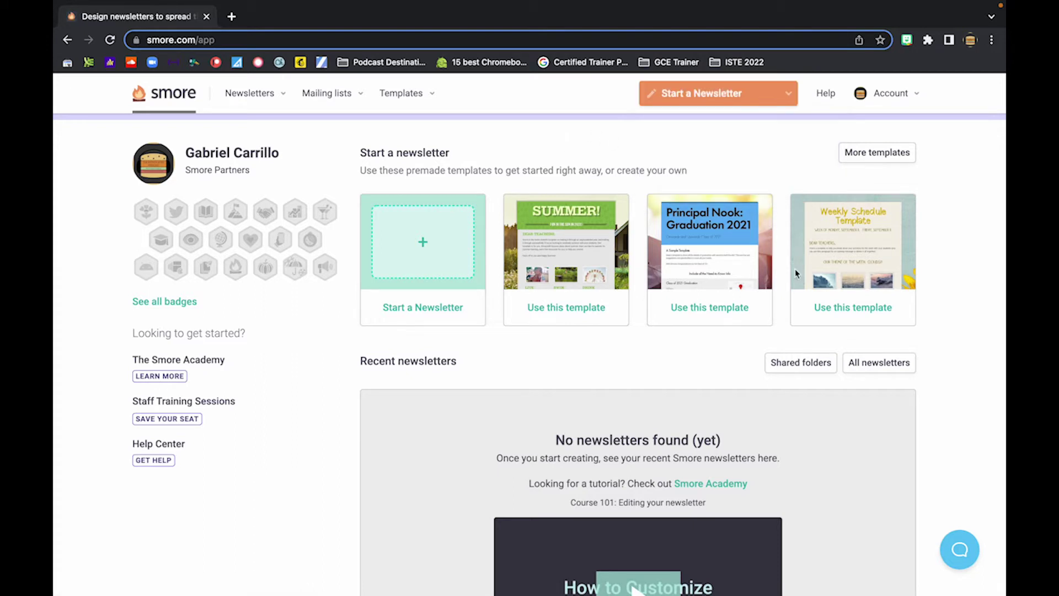
click(431, 247)
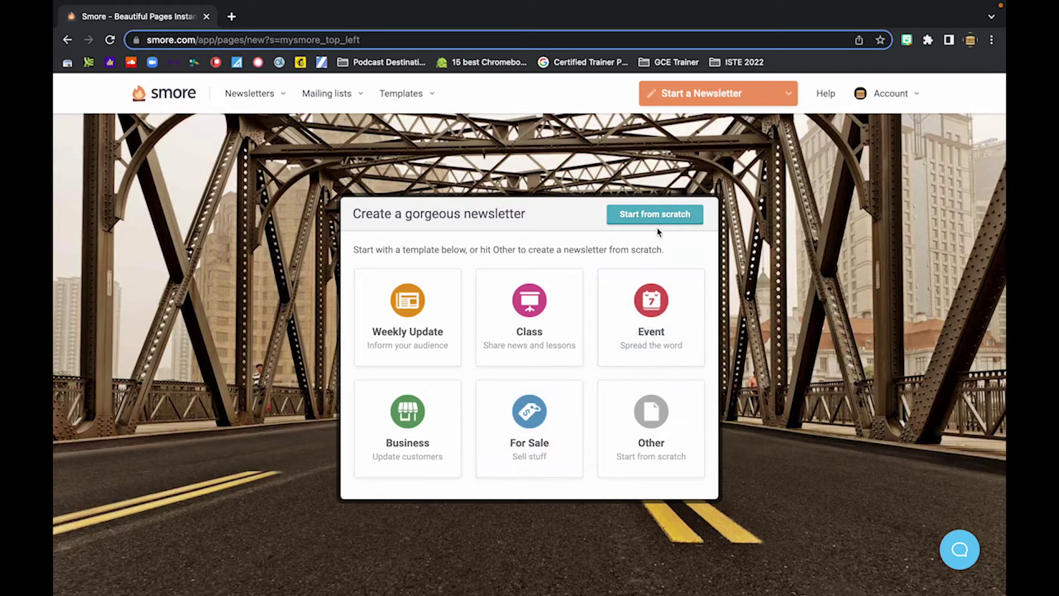
Start the newsletter from scratch and skip the title prompt, keeping 'My Smore newsletter'.
click(669, 218)
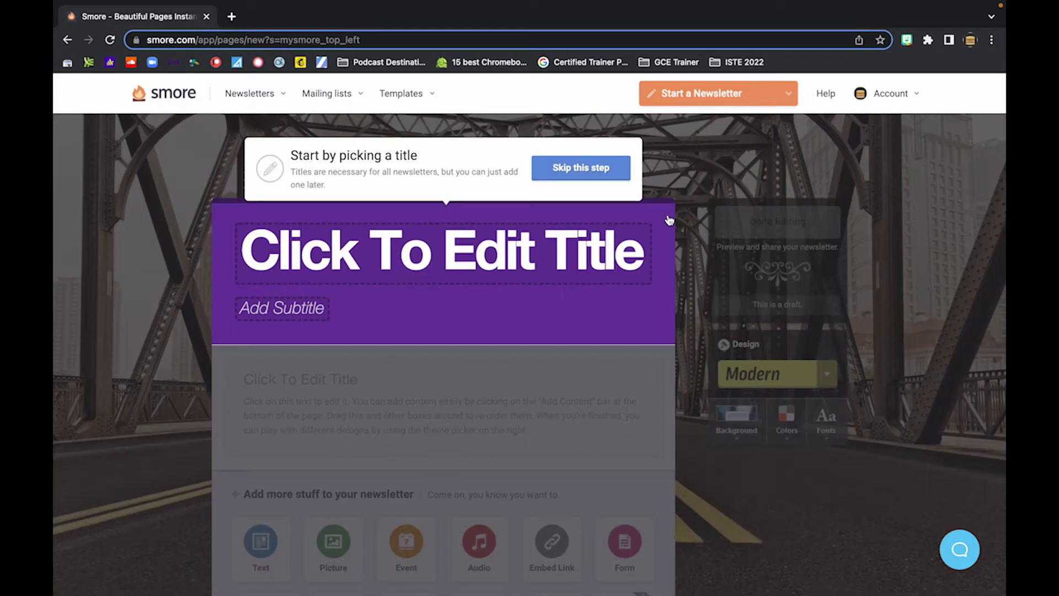
click(575, 173)
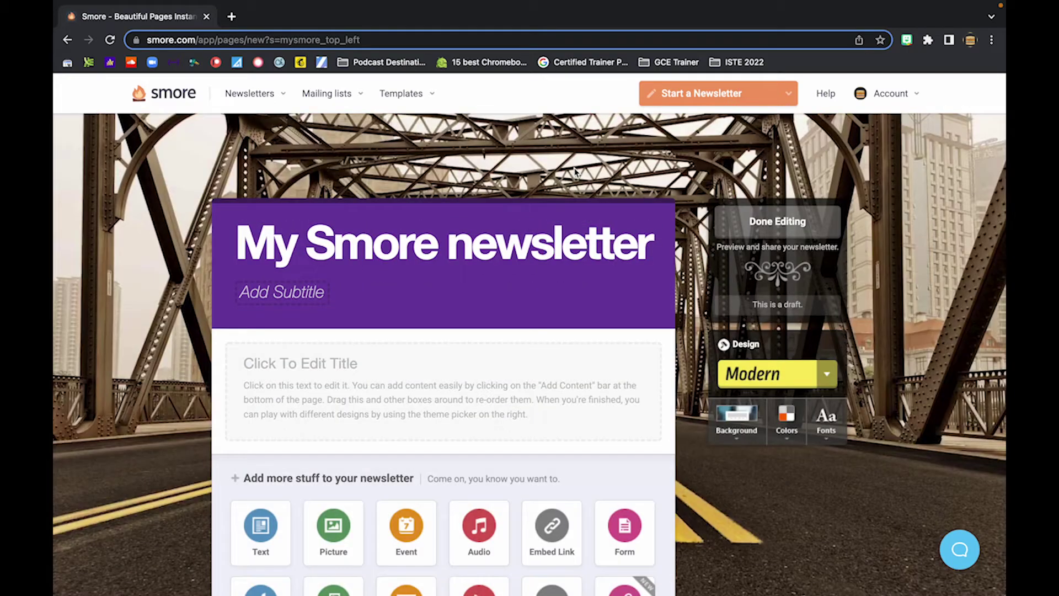
Change the header title to 'EdTech Bites Podcast Updates' and add the subtitle 'See what's new!'.
click(526, 252)
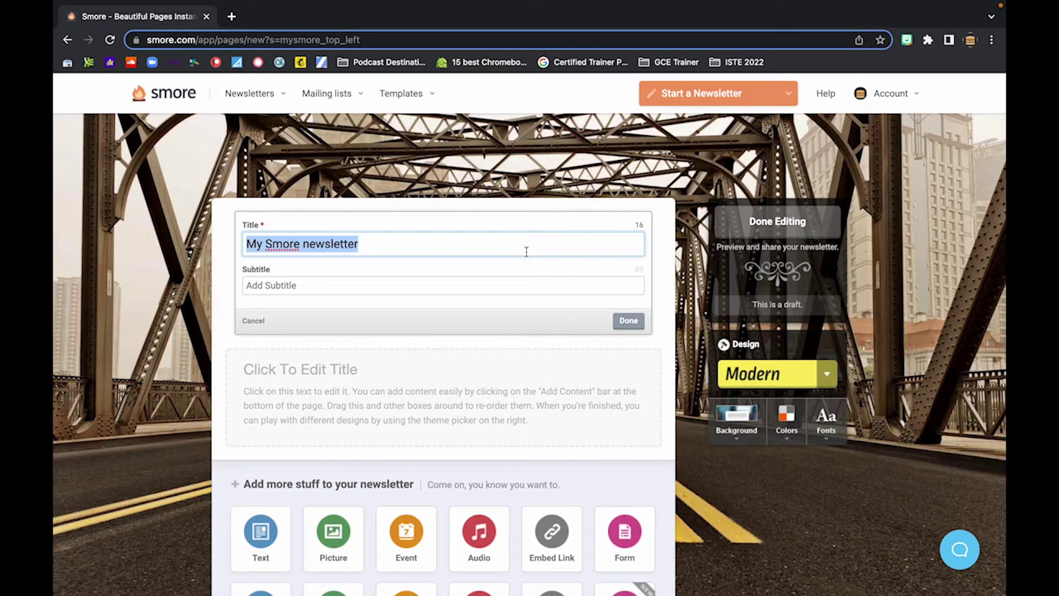
text(EdTech Bites)
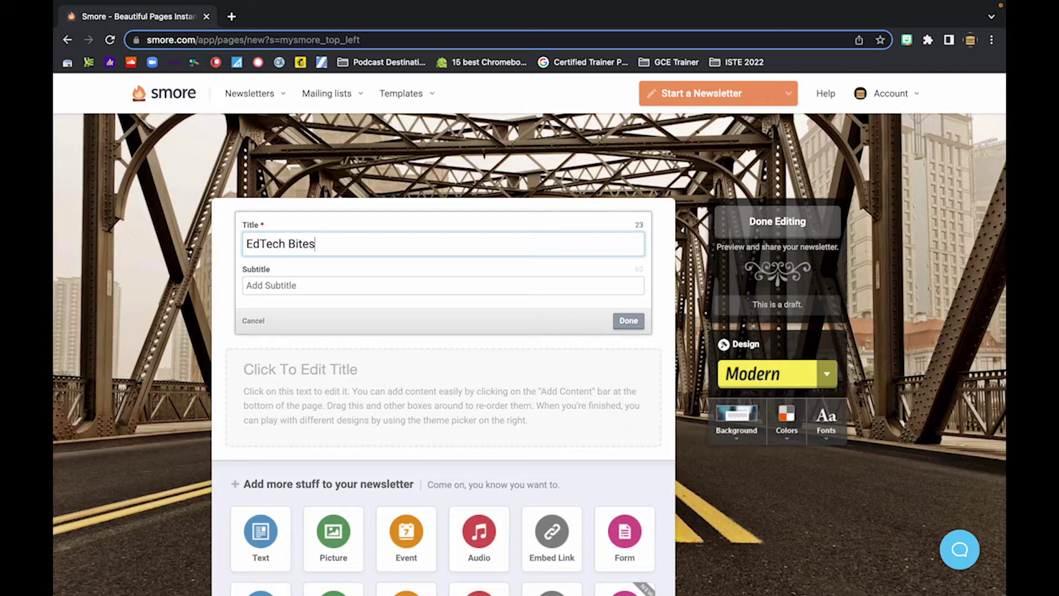
text( Podcast)
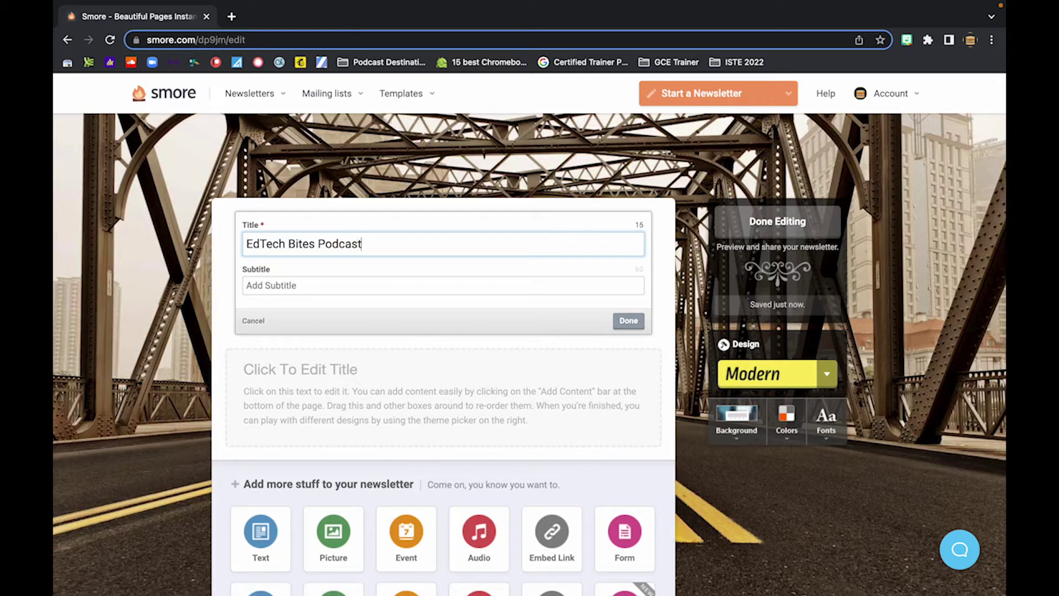
text( Updates)
click(355, 291)
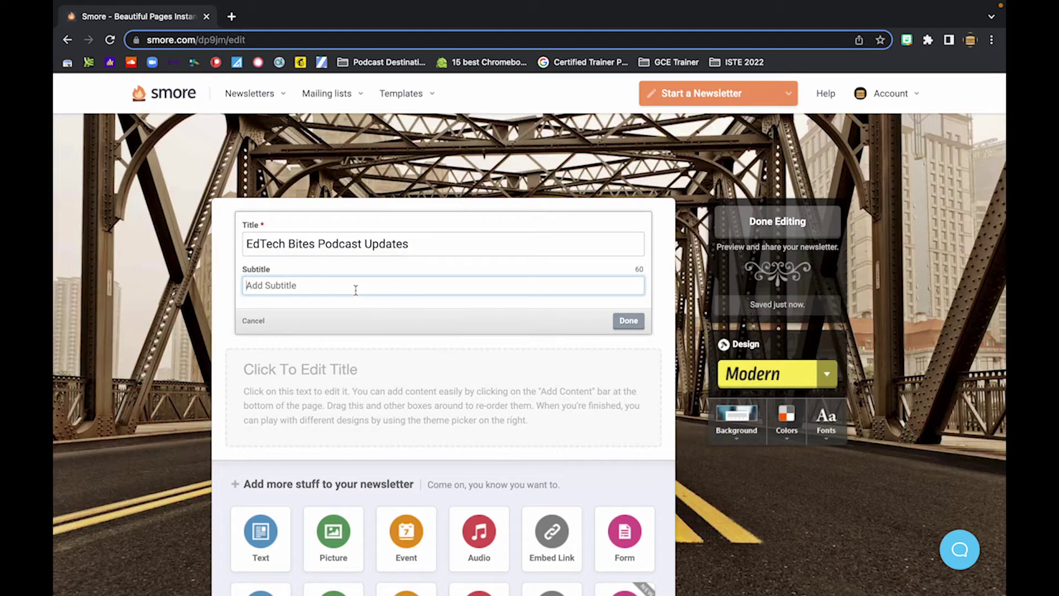
text(See what's new!)
Save the header and fill the placeholder block with 'Check out the latest episode on document cameras.'.
click(622, 321)
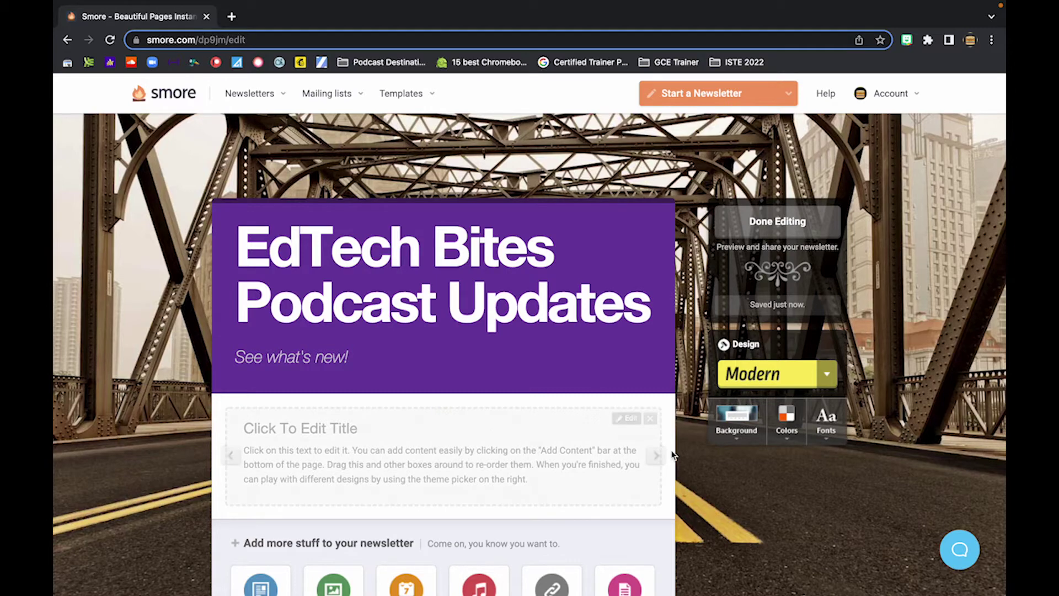
scroll(666, 455, down, 2)
click(541, 402)
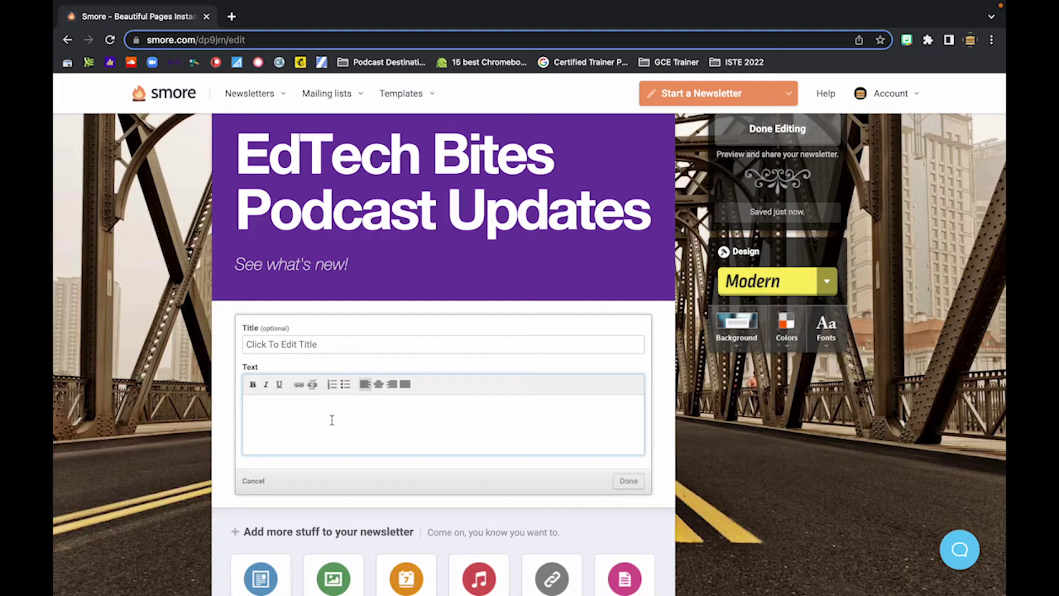
text(Check out the )
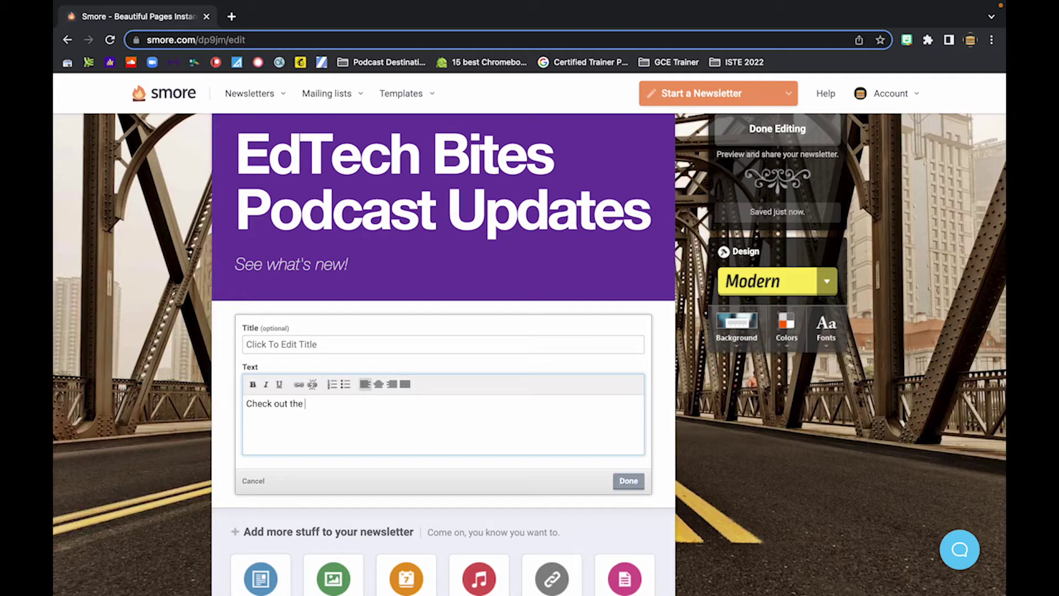
text(latest episode on document cameras.)
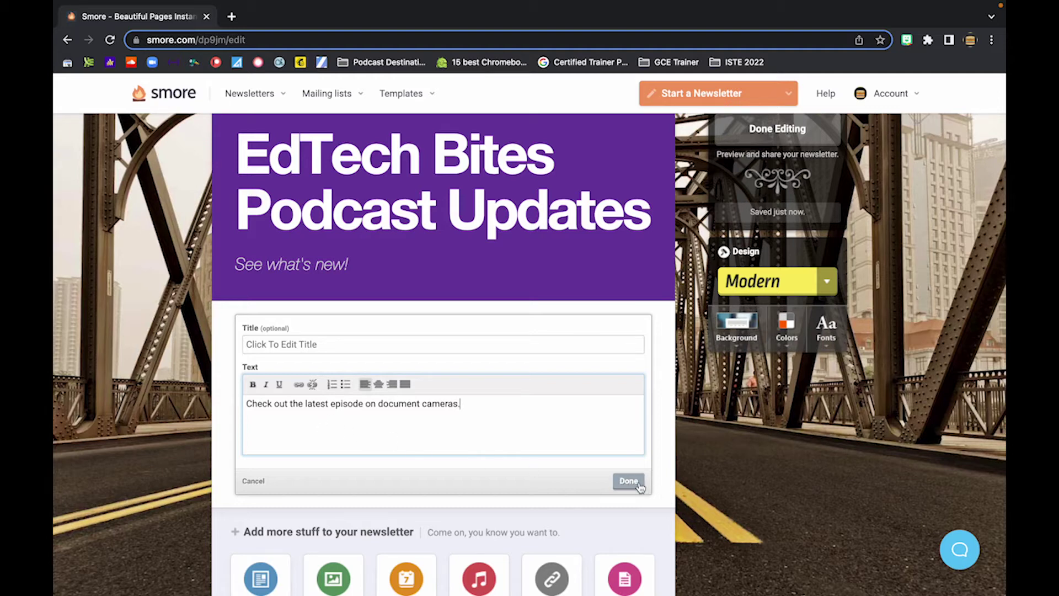
click(637, 484)
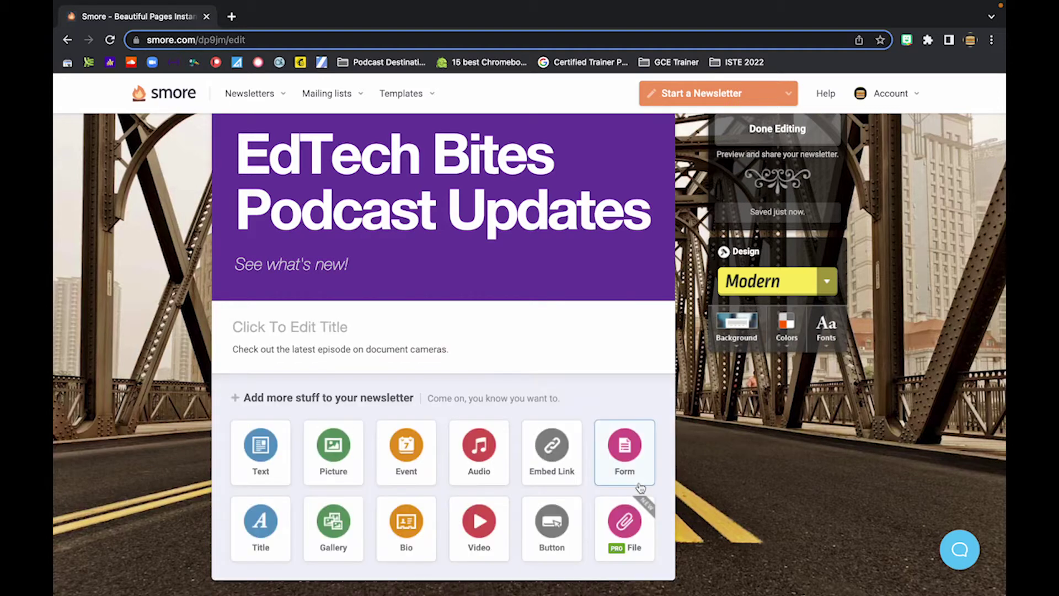
Give that text block the title 'Latest Episode'.
mouse_move(342, 366)
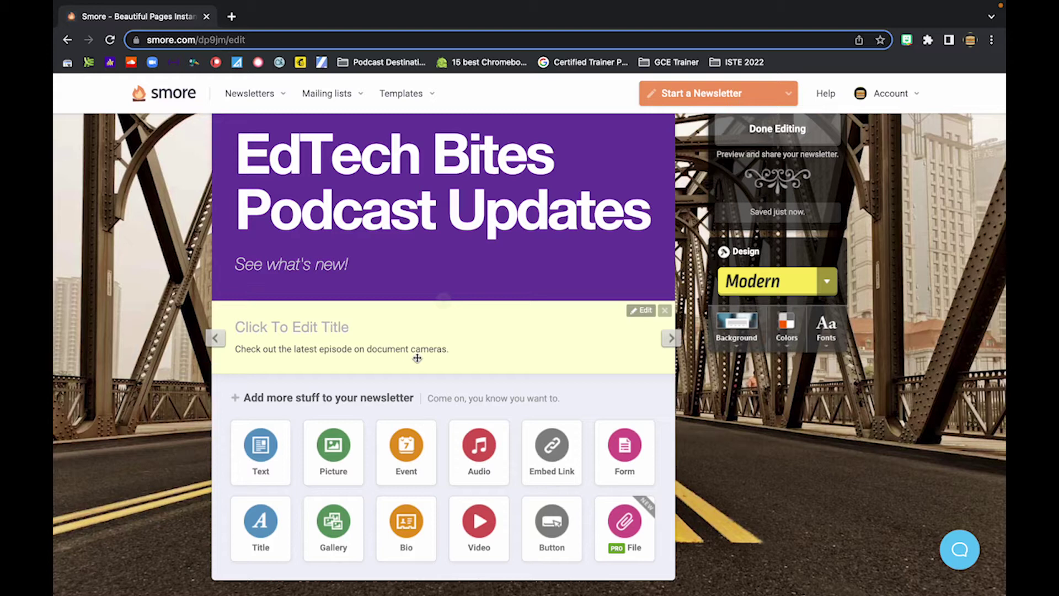
click(333, 331)
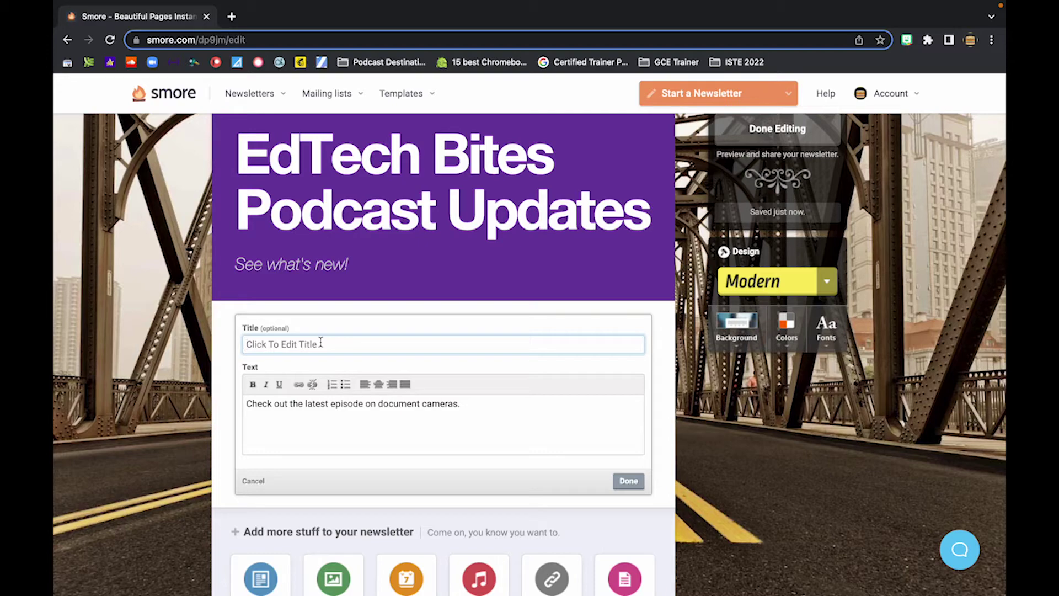
text(Latest Episode)
click(627, 481)
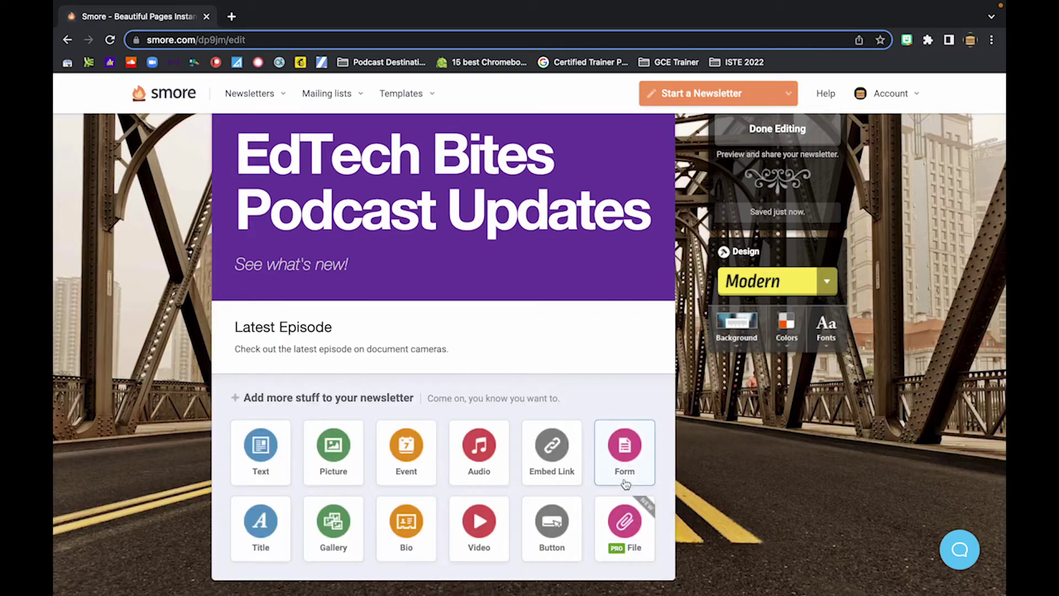
Add a text block titled 'YouTube Video' with the body 'Check out the latest video!'.
scroll(626, 484, down, 1)
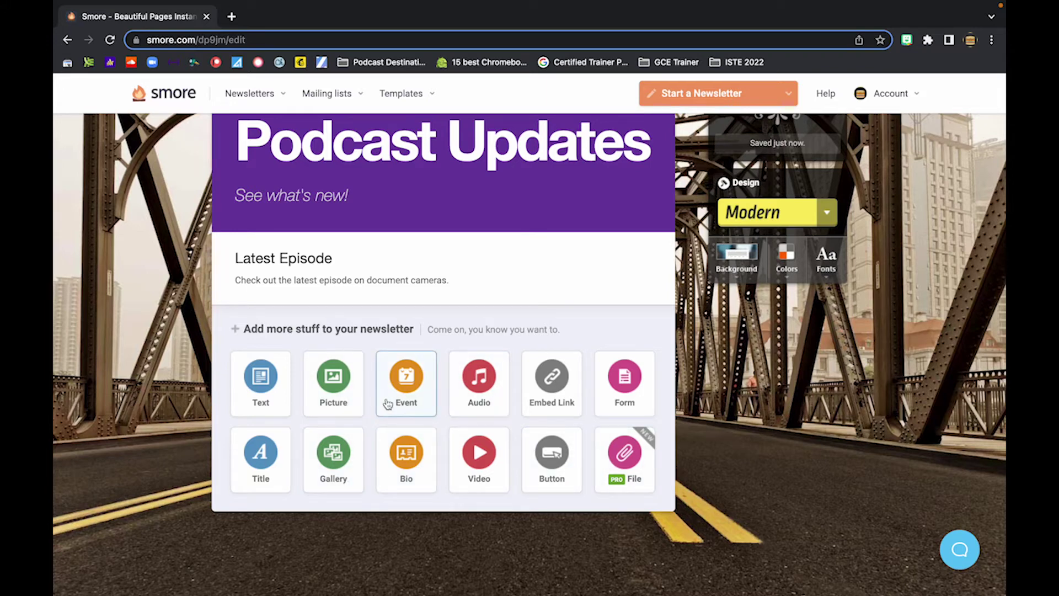
click(274, 395)
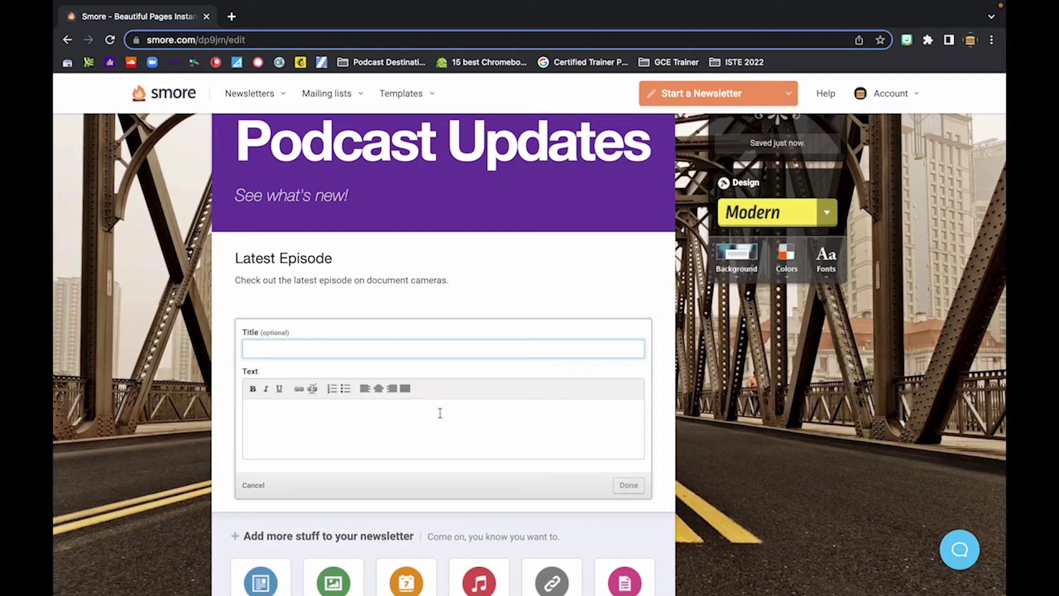
text(You)
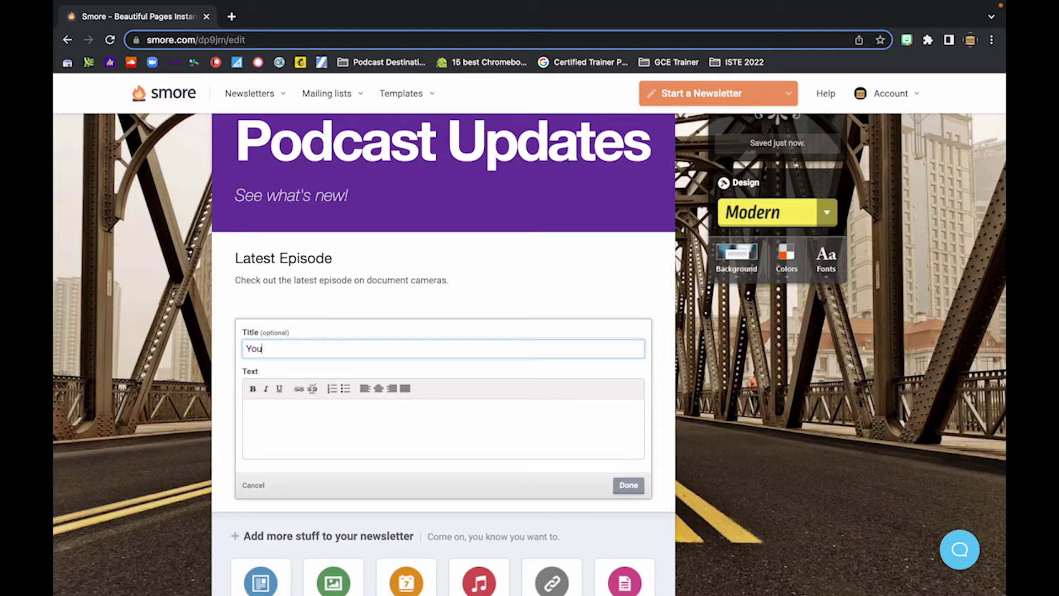
text(Tube Video)
key(Tab)
text(Che)
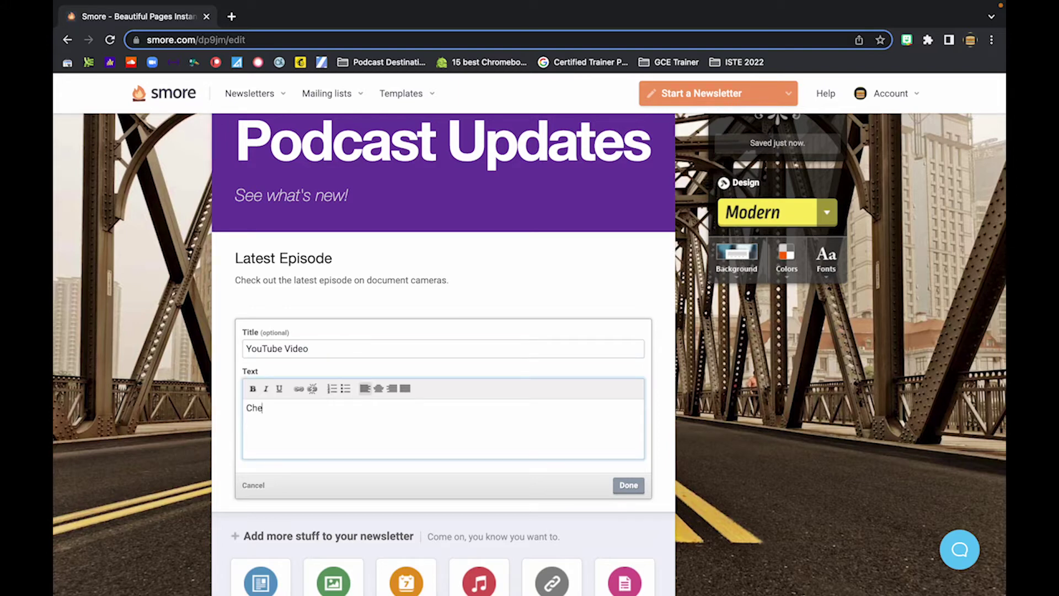
text(ck out the alatest video!)
click(634, 488)
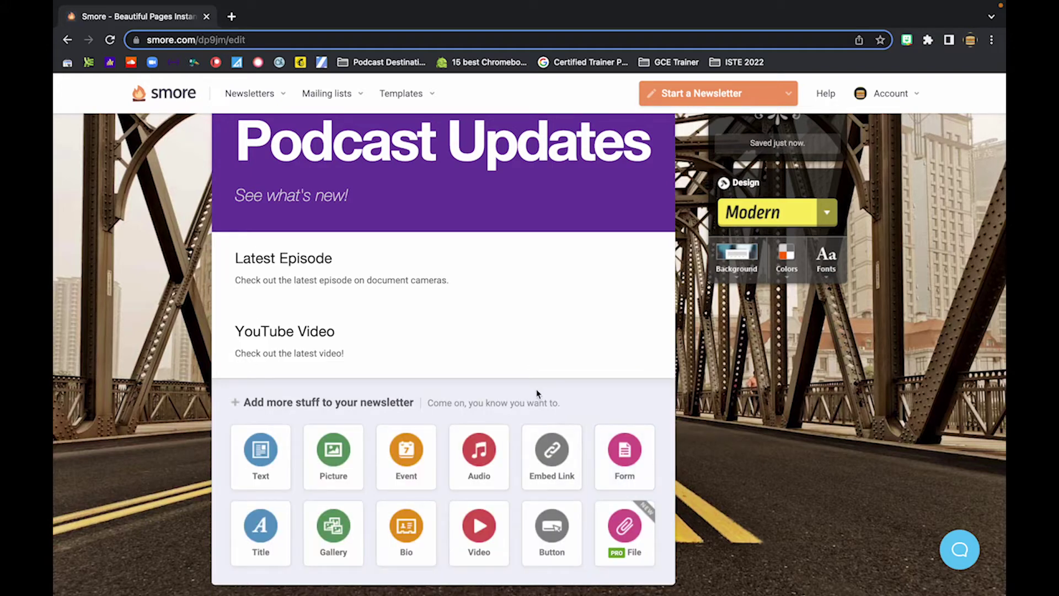
scroll(538, 393, down, 2)
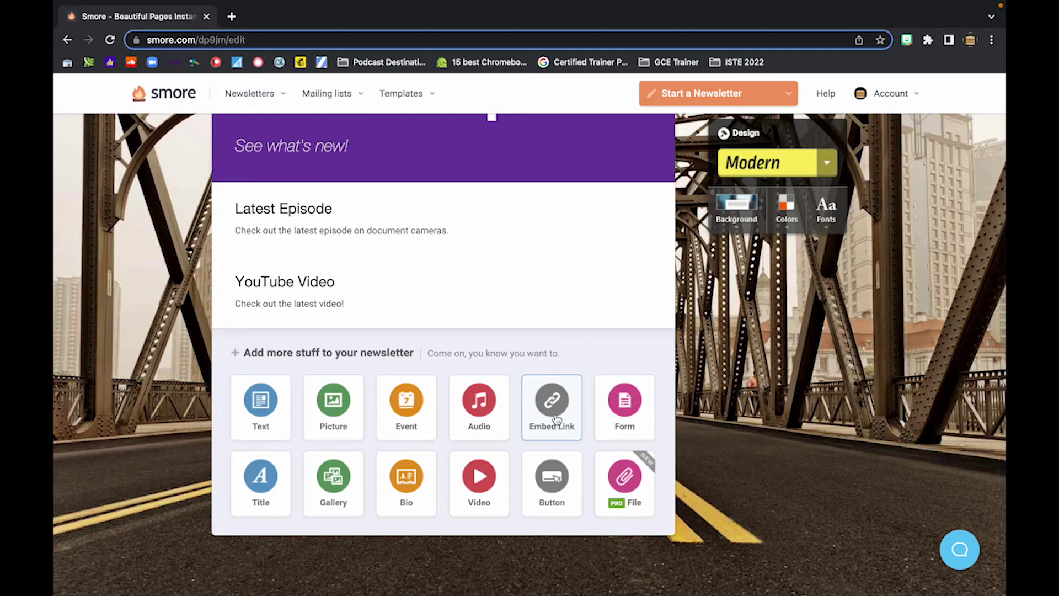
click(469, 498)
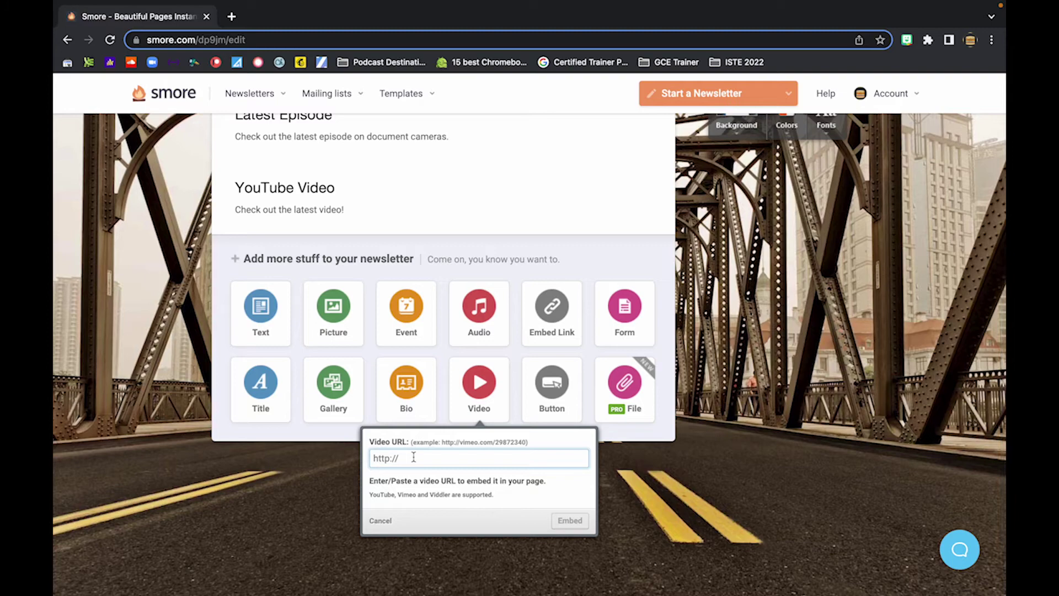
click(652, 409)
scroll(655, 408, up, 4)
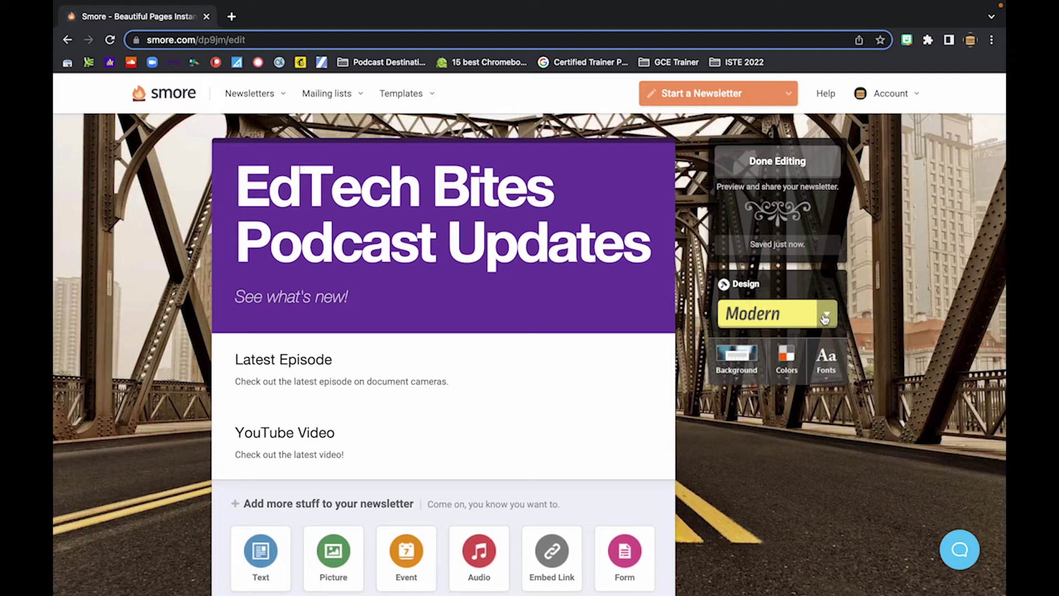
Pick Vintage from the Design theme list, replacing Modern.
click(825, 318)
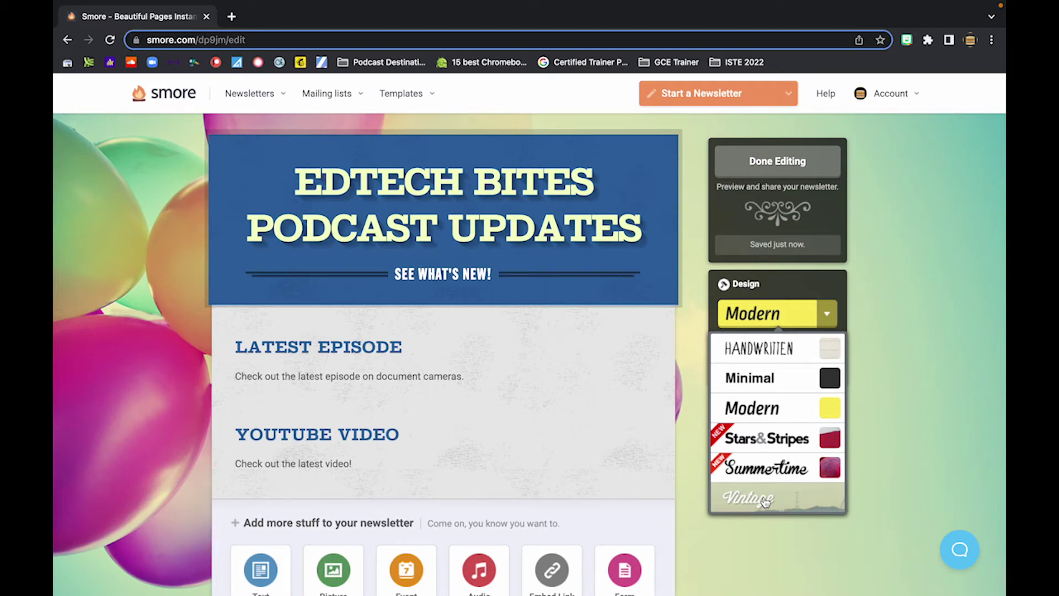
click(764, 502)
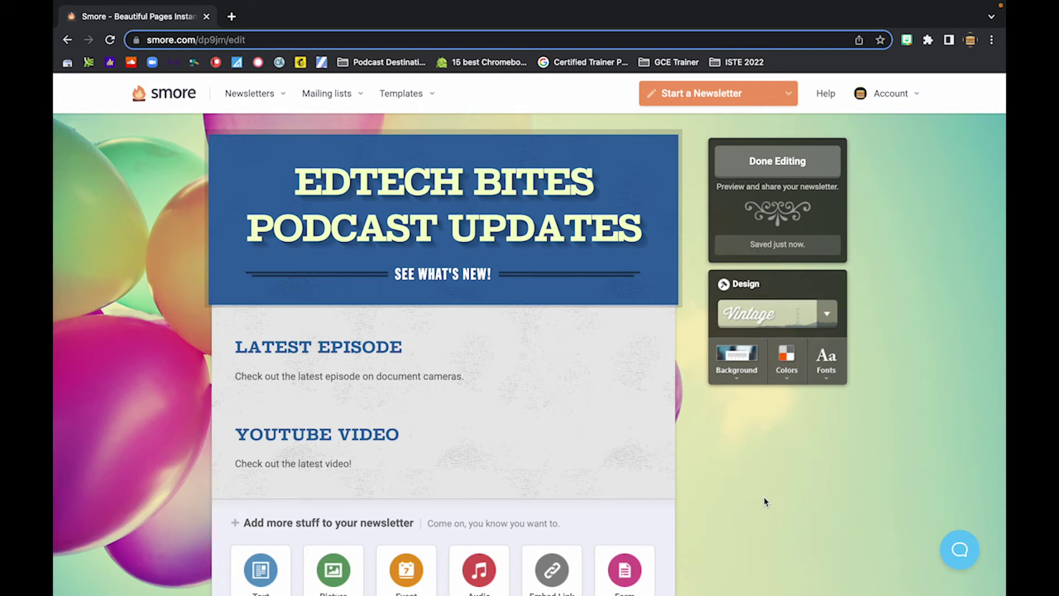
Preview Vintage and Education backgrounds: alley, balloons, graduation caps and answer sheet.
click(740, 377)
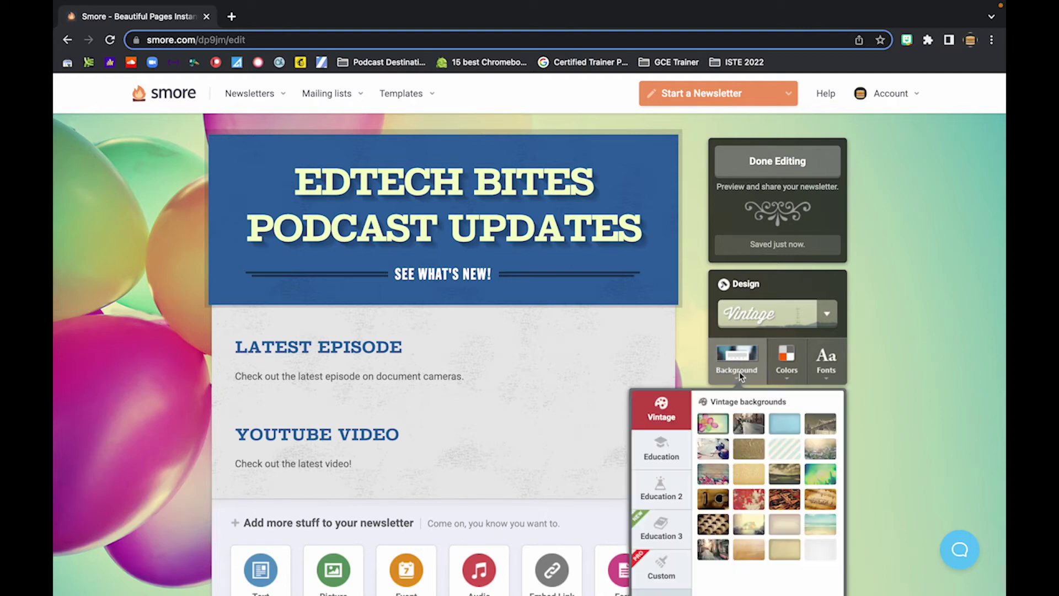
click(748, 423)
scroll(770, 481, down, 1)
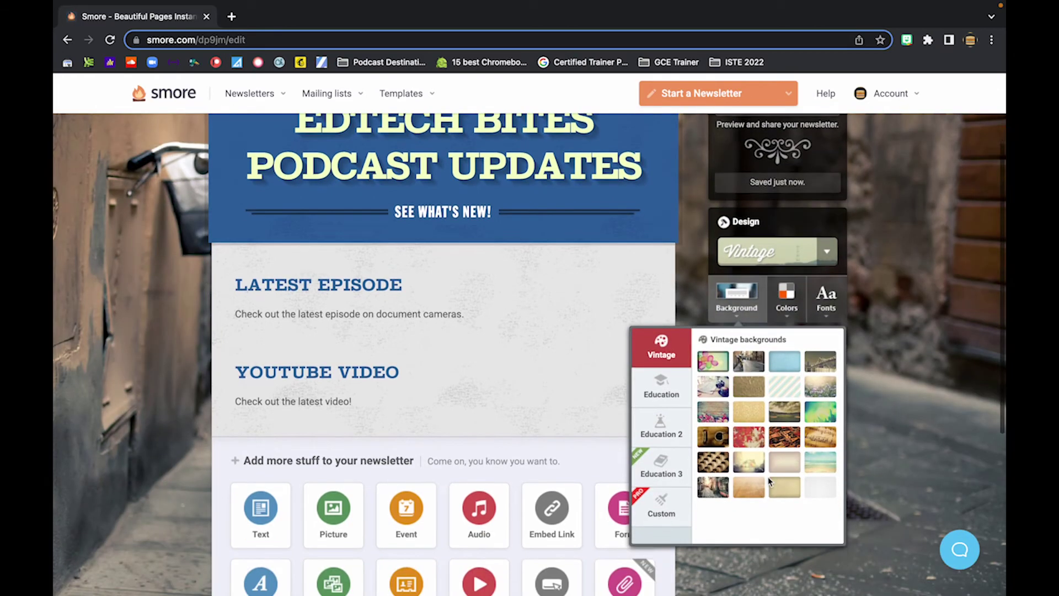
click(713, 355)
click(677, 385)
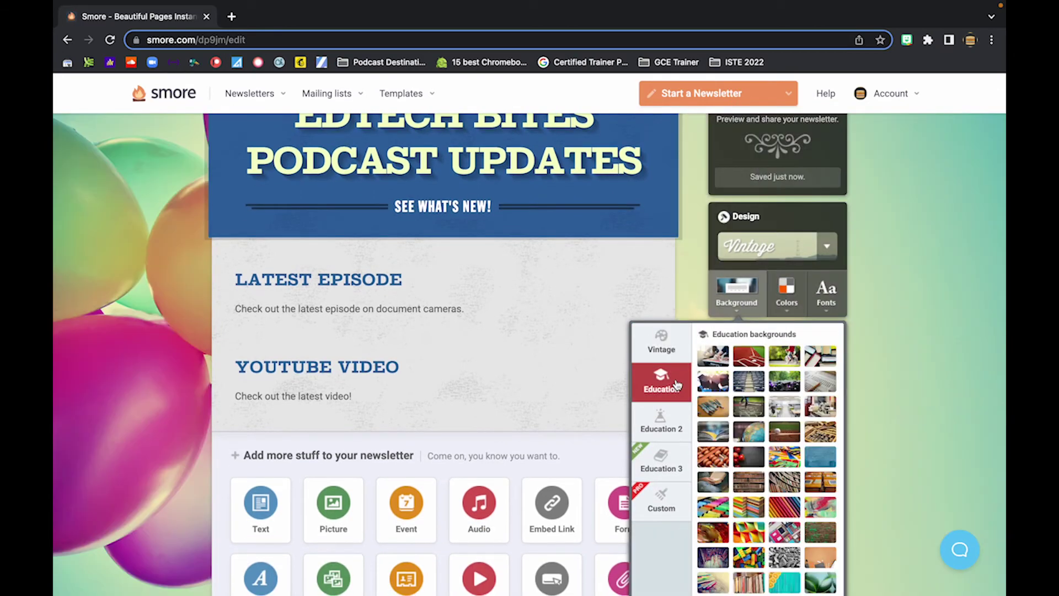
click(742, 376)
click(824, 386)
click(824, 386)
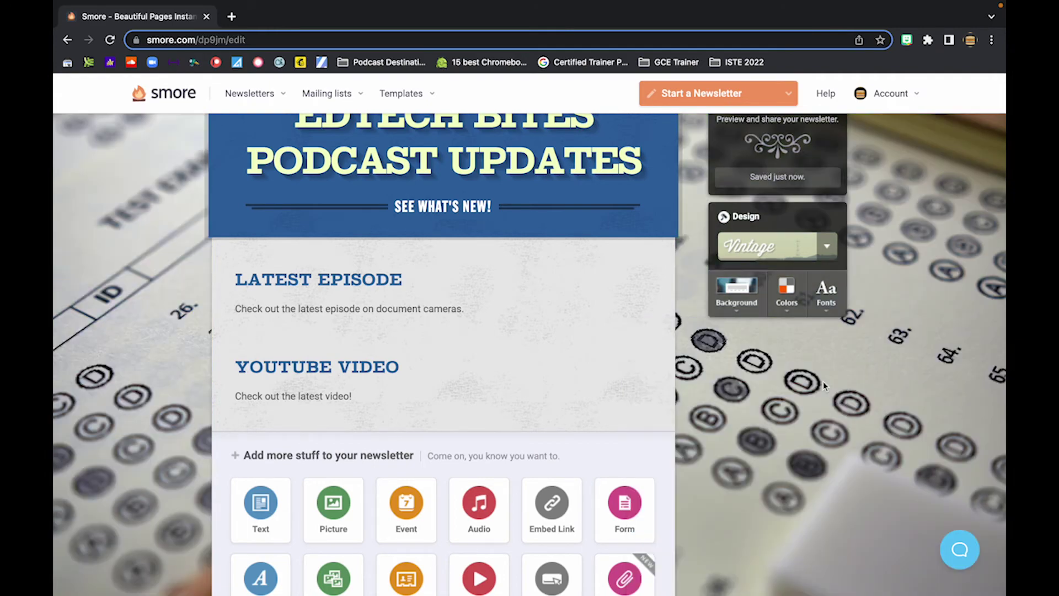
Set the page background to the rubber-band photo from Education 3.
click(734, 291)
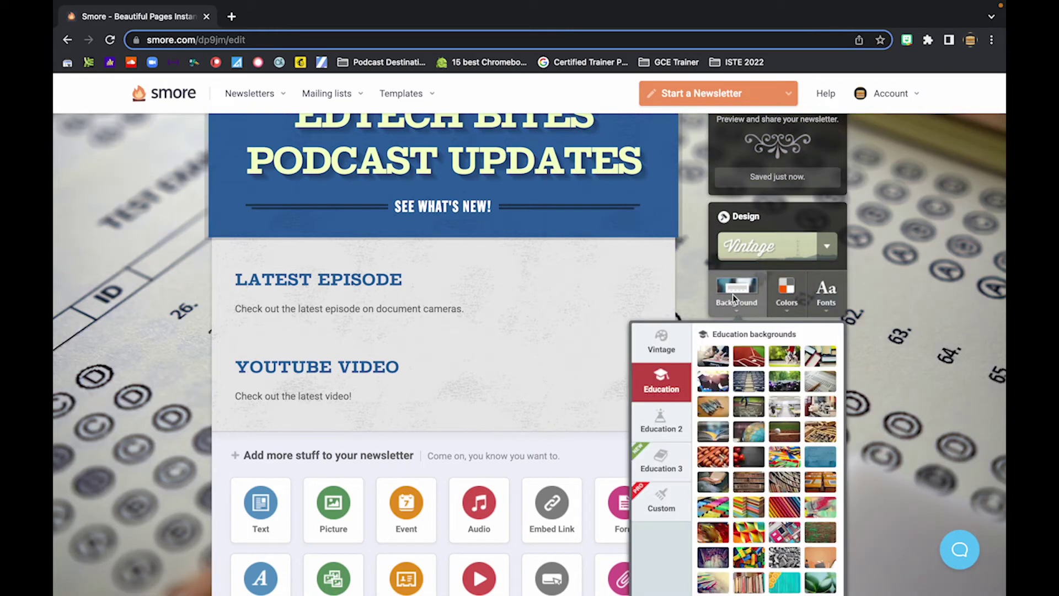
click(667, 472)
click(750, 482)
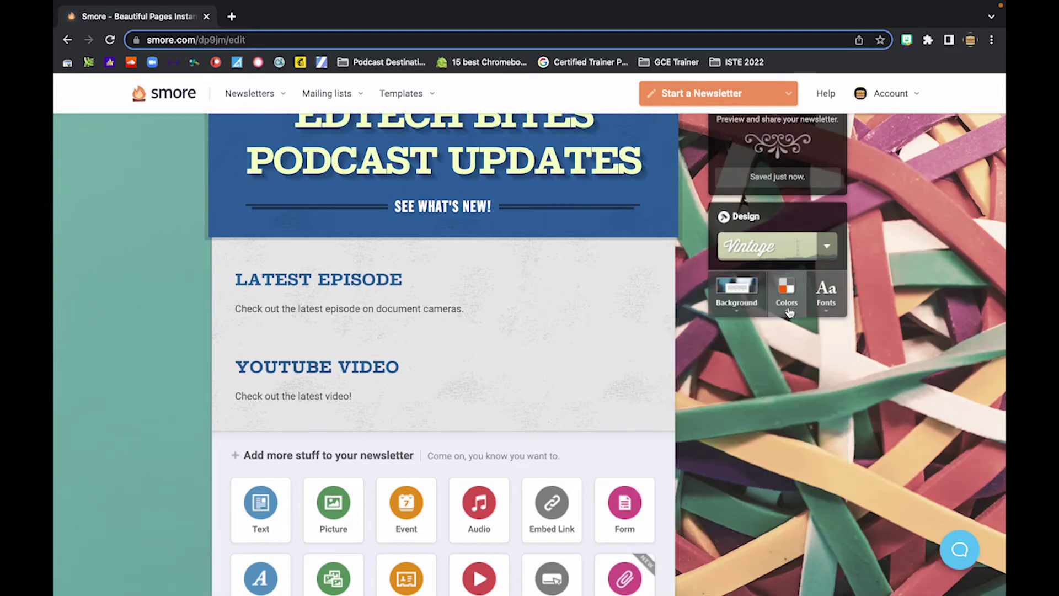
scroll(900, 449, up, 2)
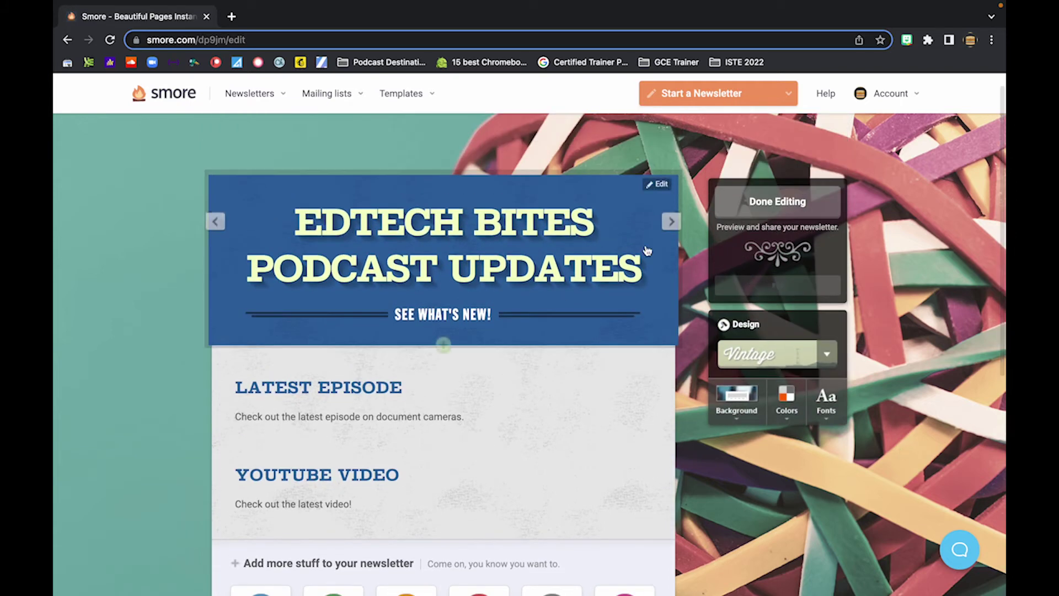
Try the blue, green and orange colour schemes, then apply purple.
click(789, 415)
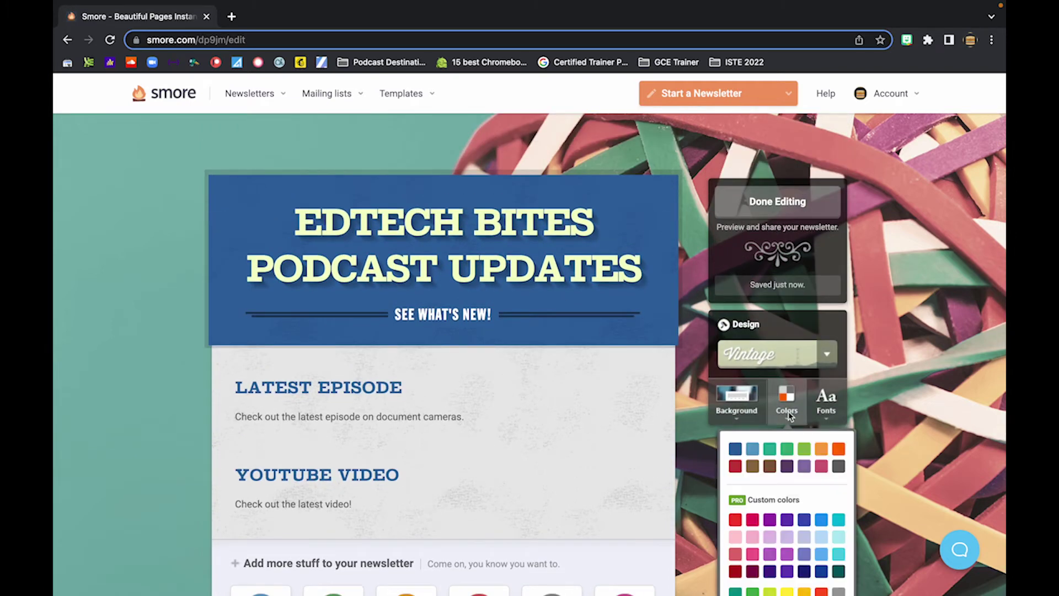
click(804, 466)
scroll(811, 466, down, 1)
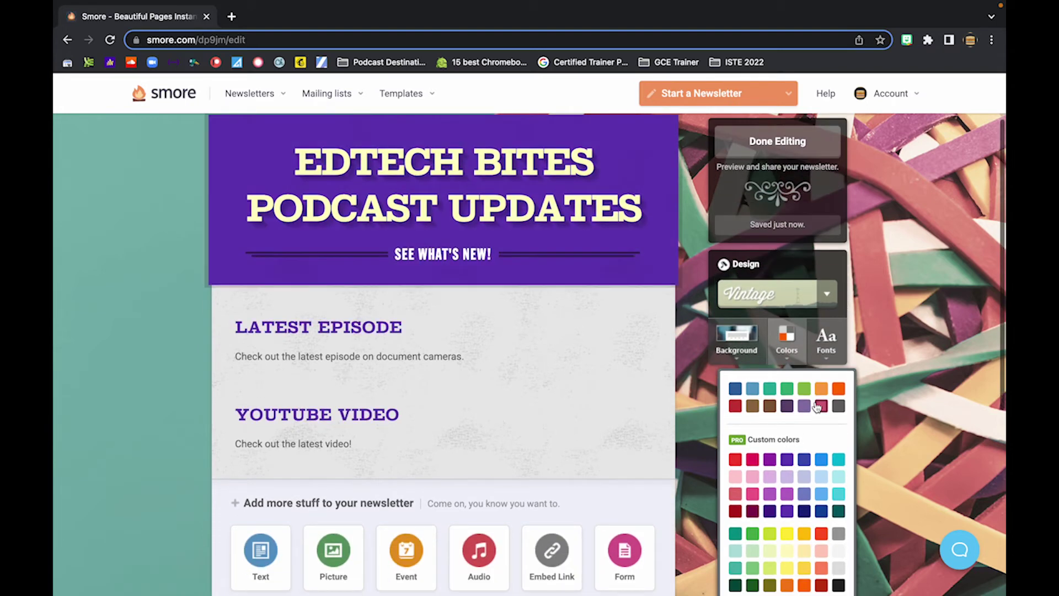
click(735, 388)
click(752, 388)
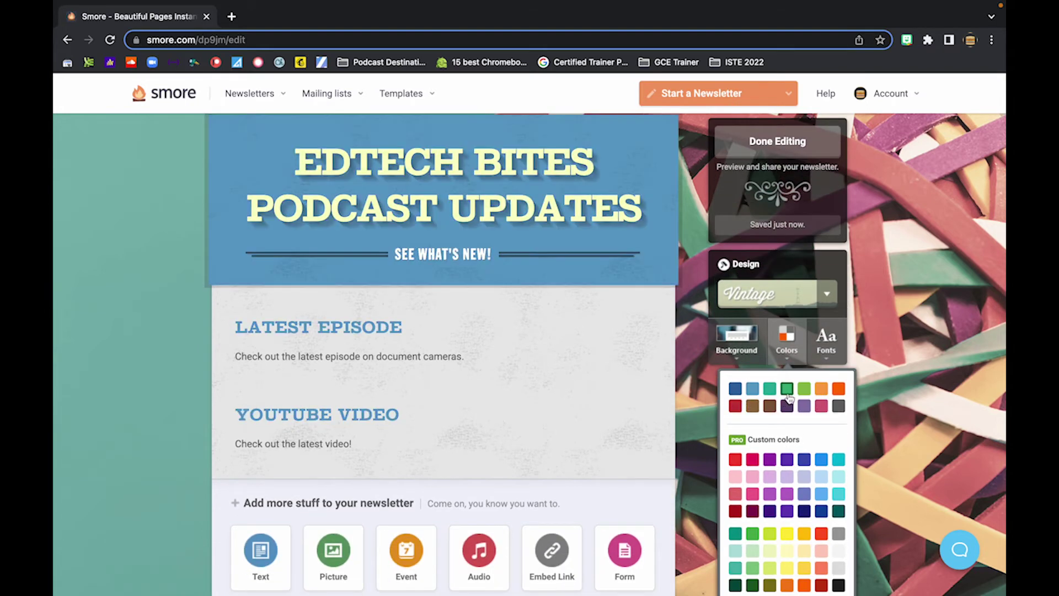
click(804, 388)
click(821, 388)
click(804, 388)
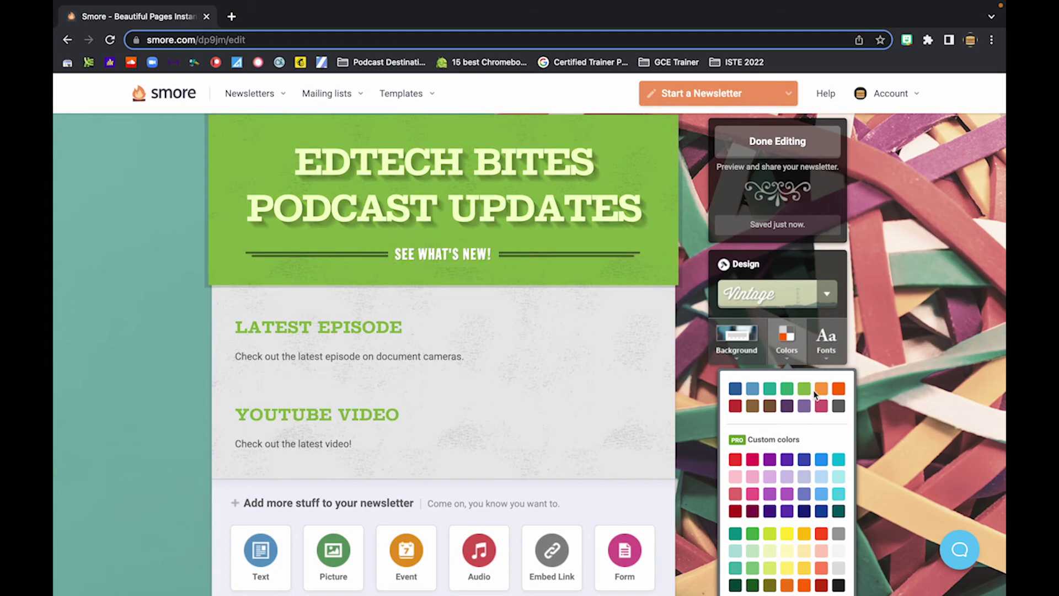
click(807, 407)
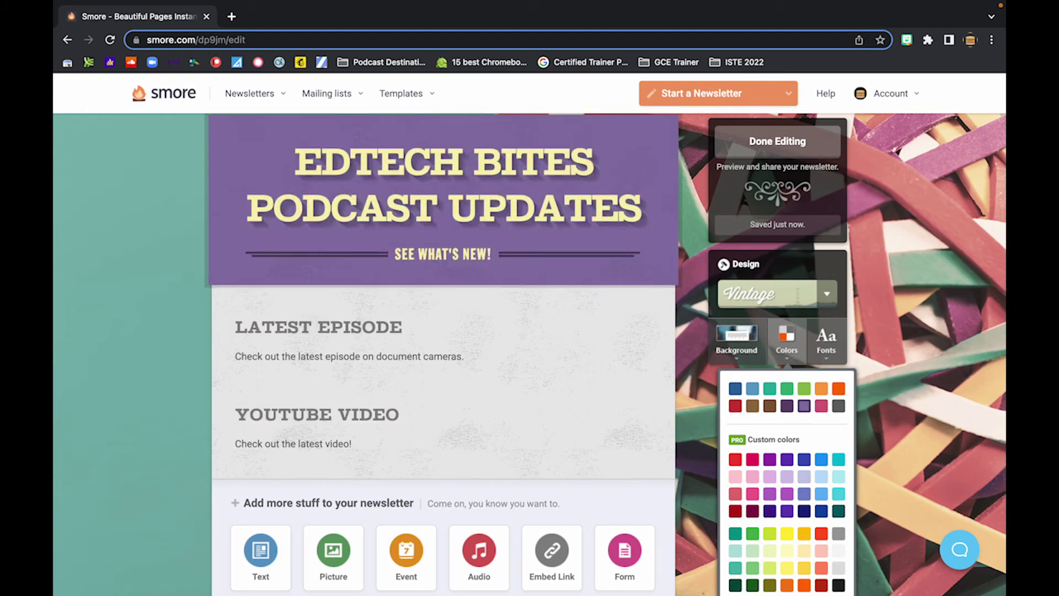
Set the headings to the Parisian script font.
click(807, 408)
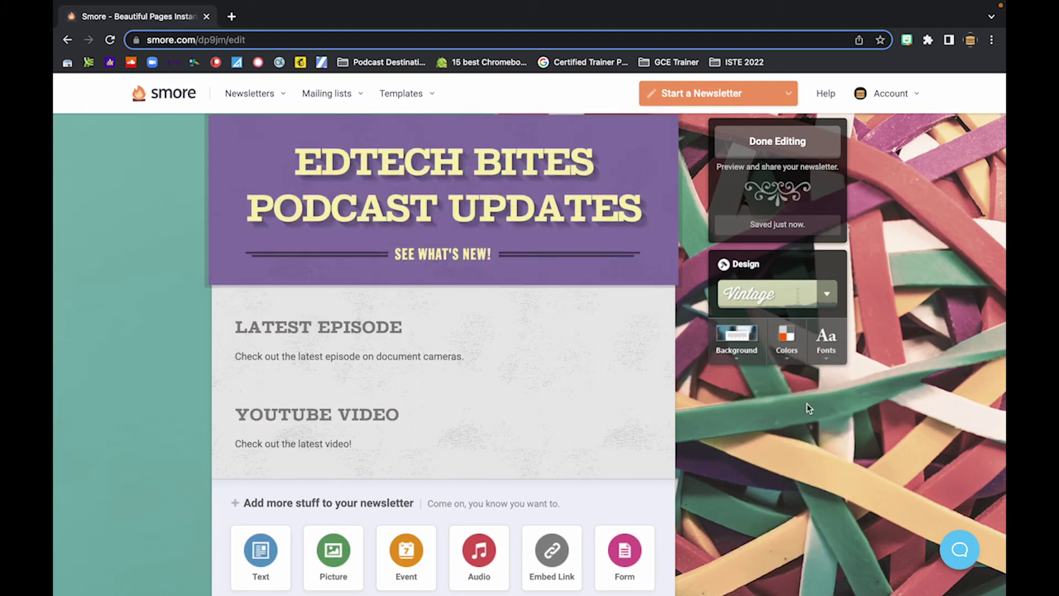
click(827, 339)
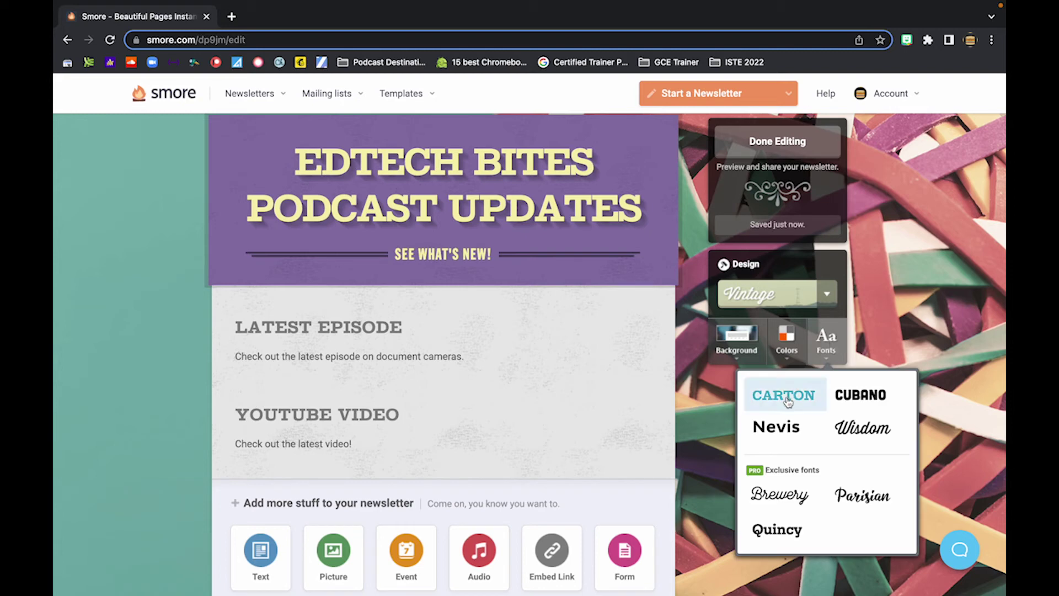
click(854, 496)
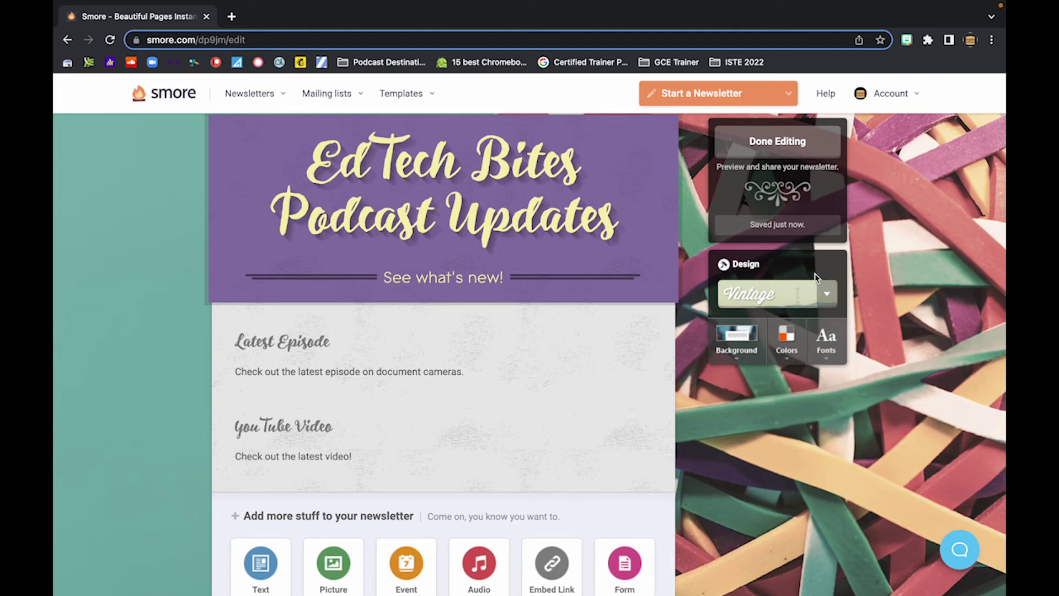
Publish the newsletter with Done Editing and review its link and embed-code share panel.
click(778, 142)
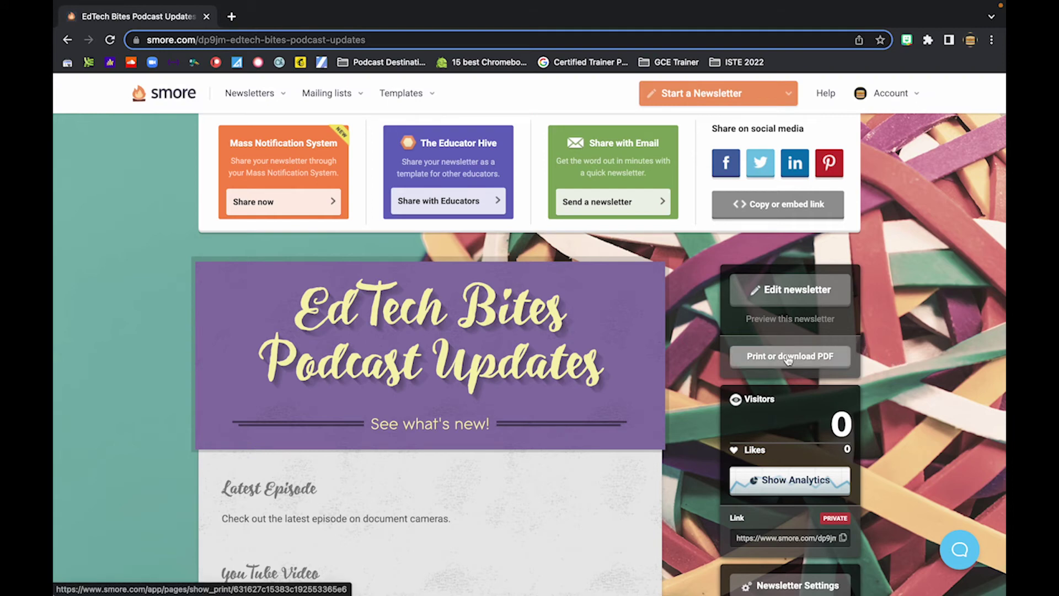
scroll(901, 358, down, 2)
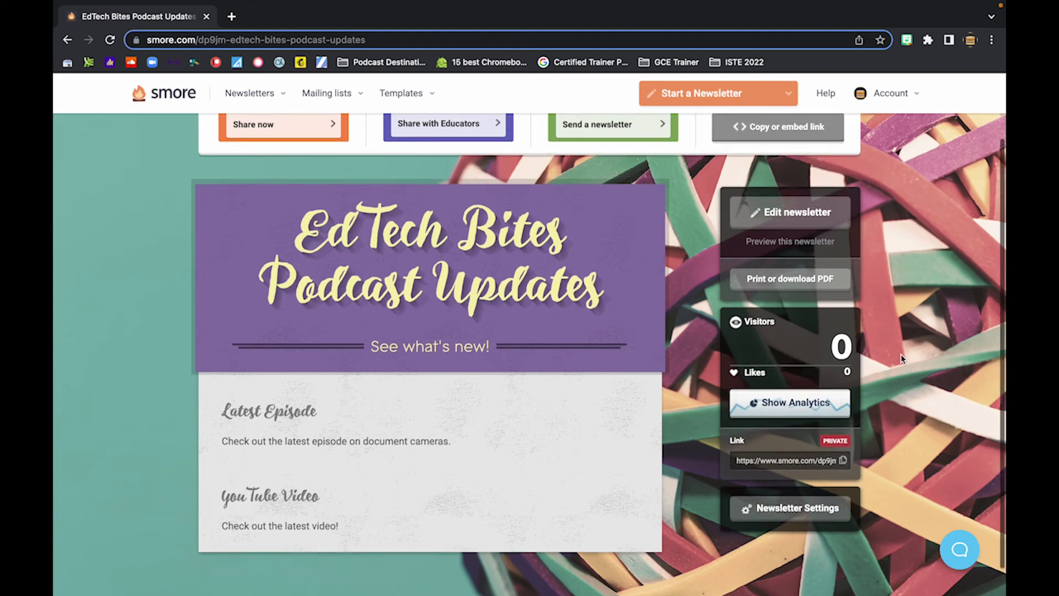
scroll(901, 356, up, 2)
click(805, 215)
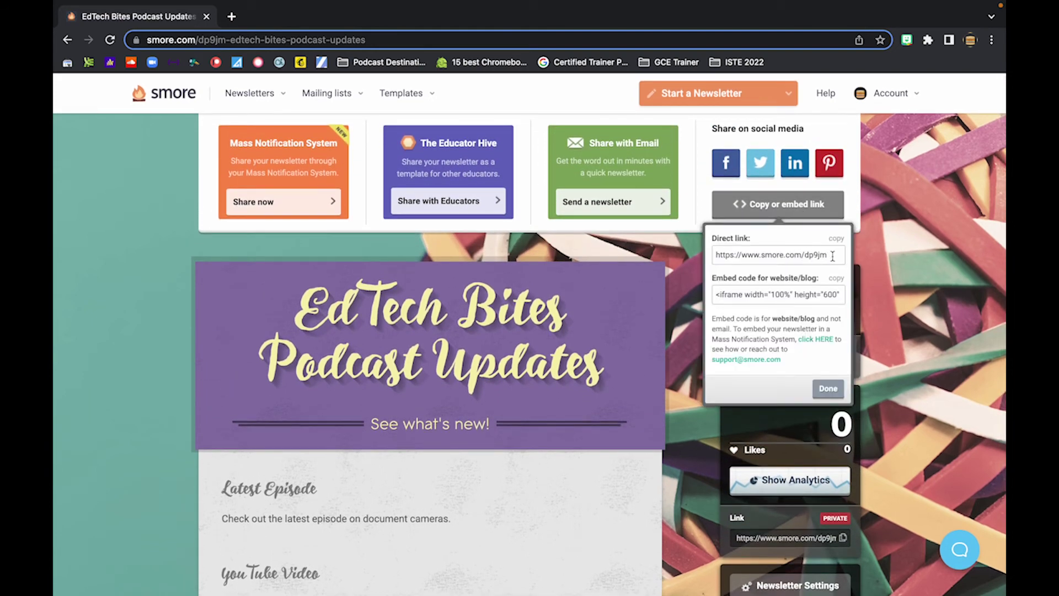
click(833, 255)
mouse_move(832, 255)
mouse_down()
mouse_move(810, 261)
mouse_move(823, 257)
mouse_up()
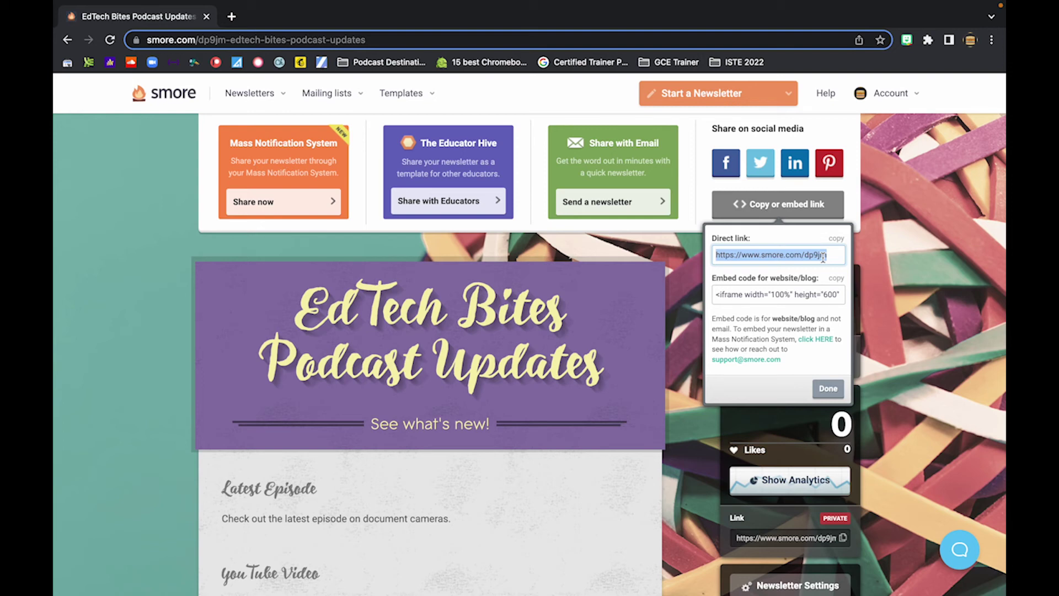
click(748, 298)
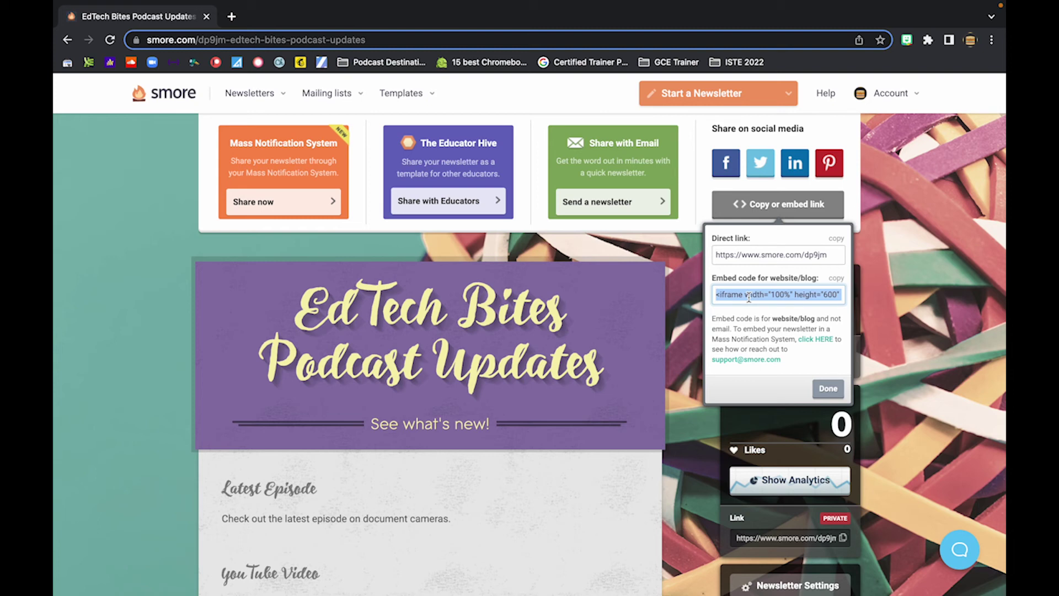
click(946, 207)
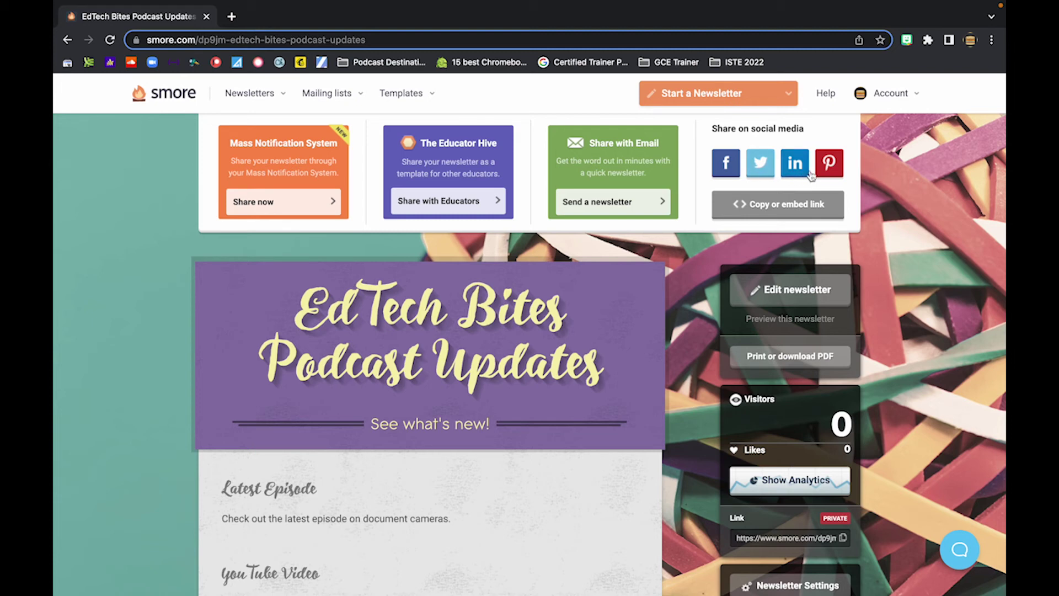
scroll(893, 428, down, 2)
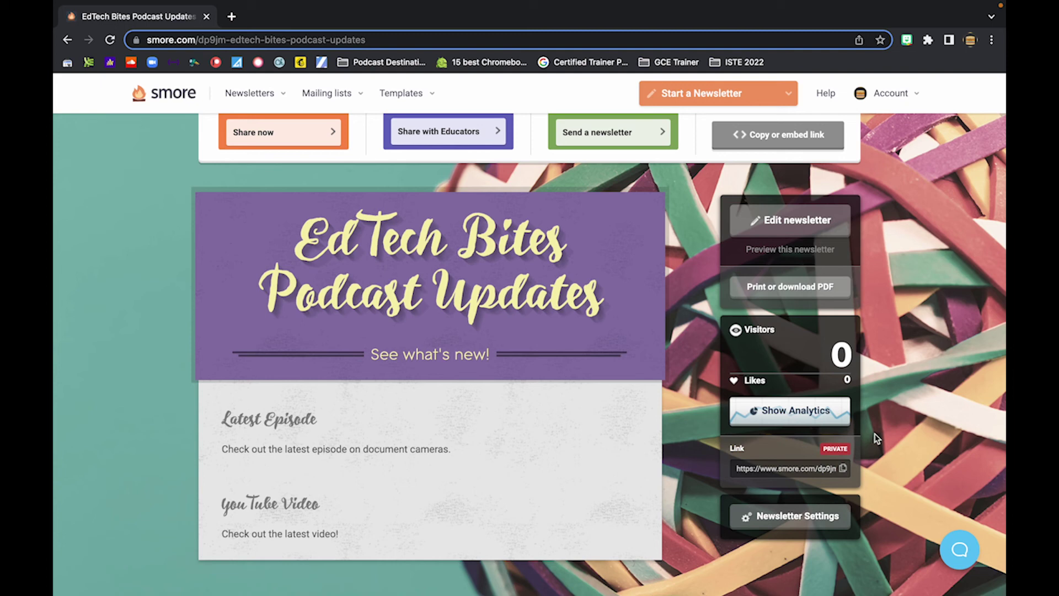
scroll(876, 439, up, 1)
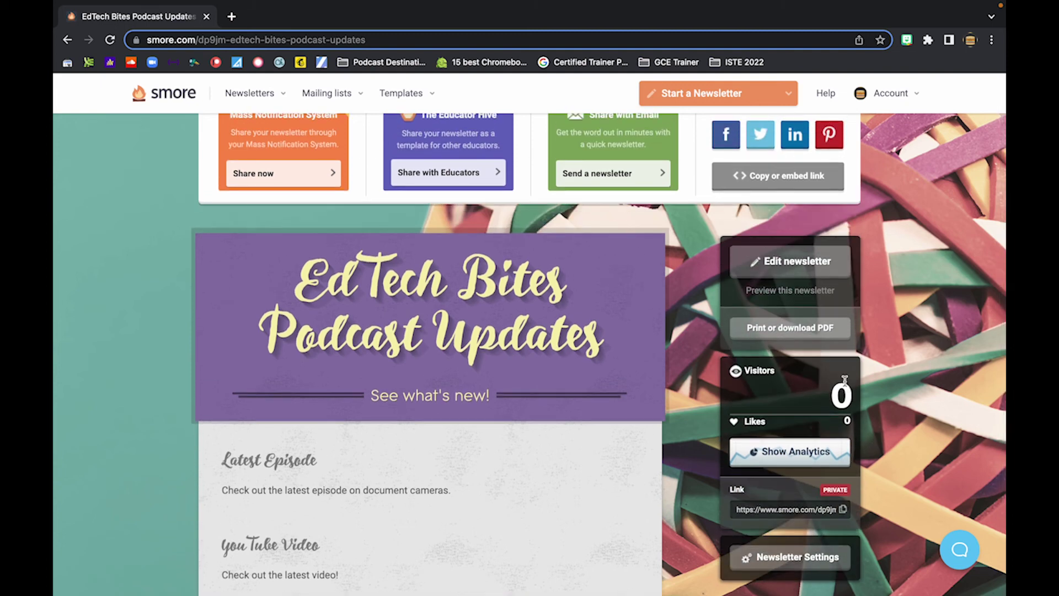